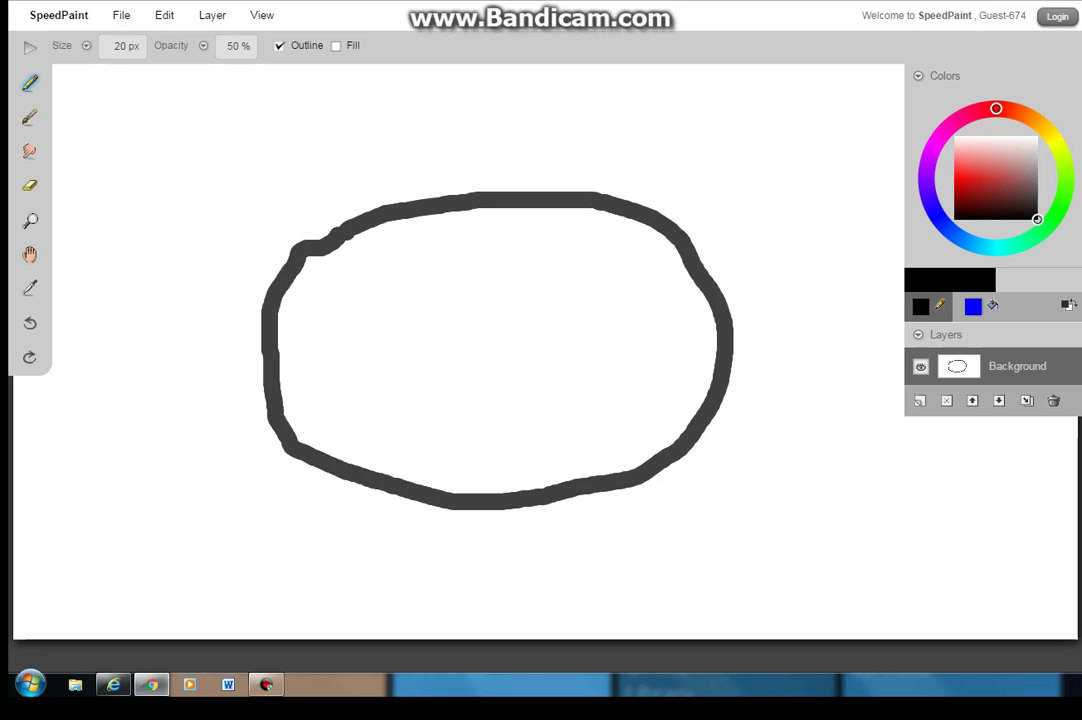
Set the fill colour to near-black and draw a small rounded eye outline in the upper-left part of the head
click(973, 306)
drag(954, 178, 961, 219)
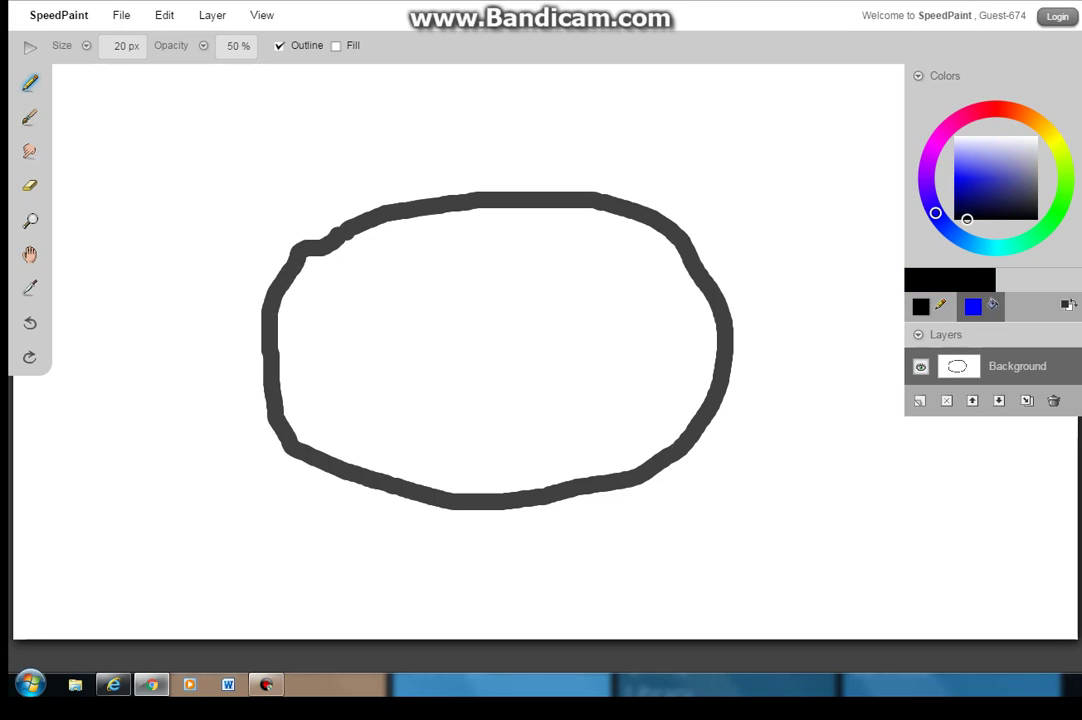
mouse_move(347, 288)
mouse_down()
mouse_move(391, 283)
mouse_move(418, 304)
mouse_move(415, 338)
mouse_move(389, 355)
mouse_move(350, 350)
mouse_move(314, 318)
mouse_move(345, 289)
mouse_up()
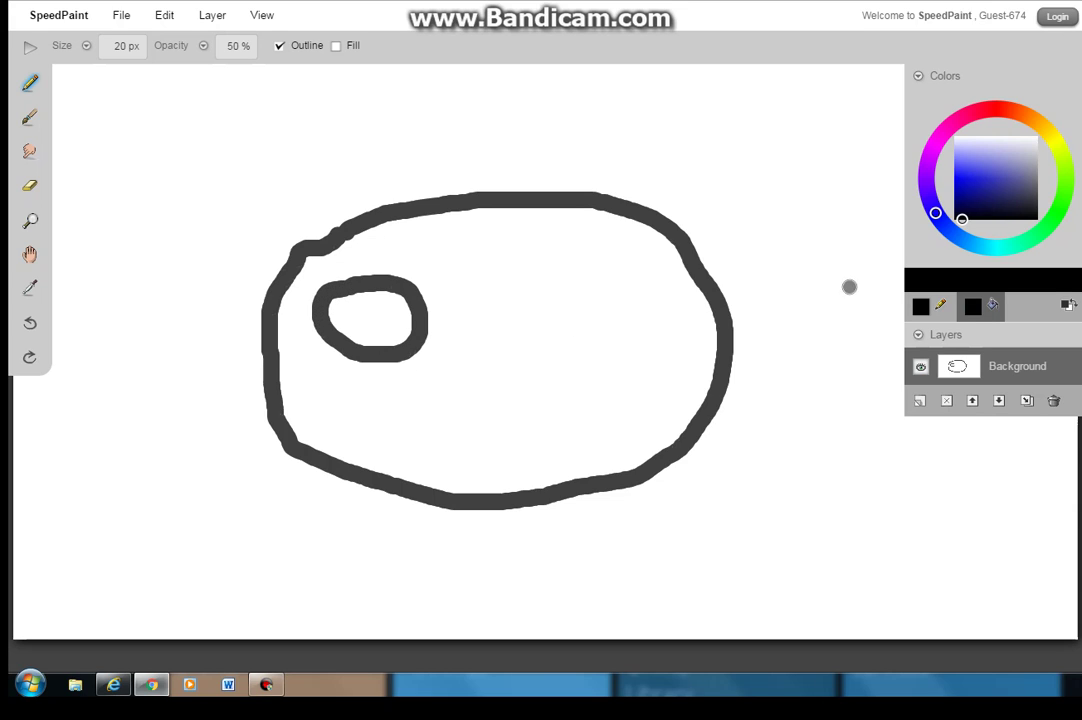
click(930, 156)
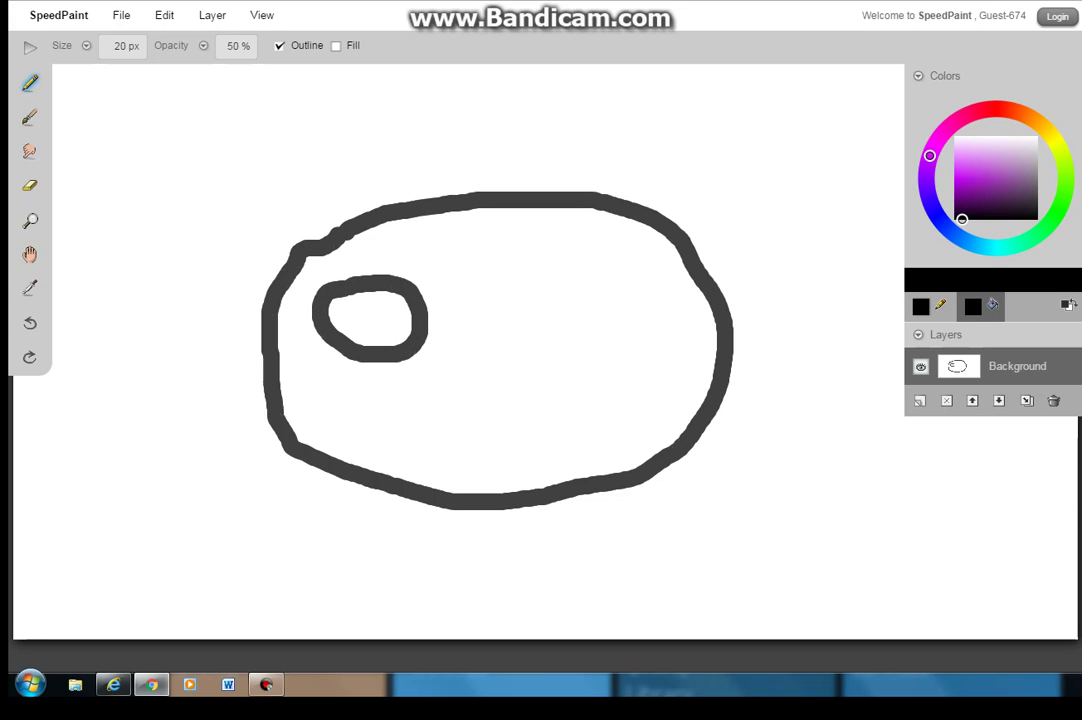
click(983, 206)
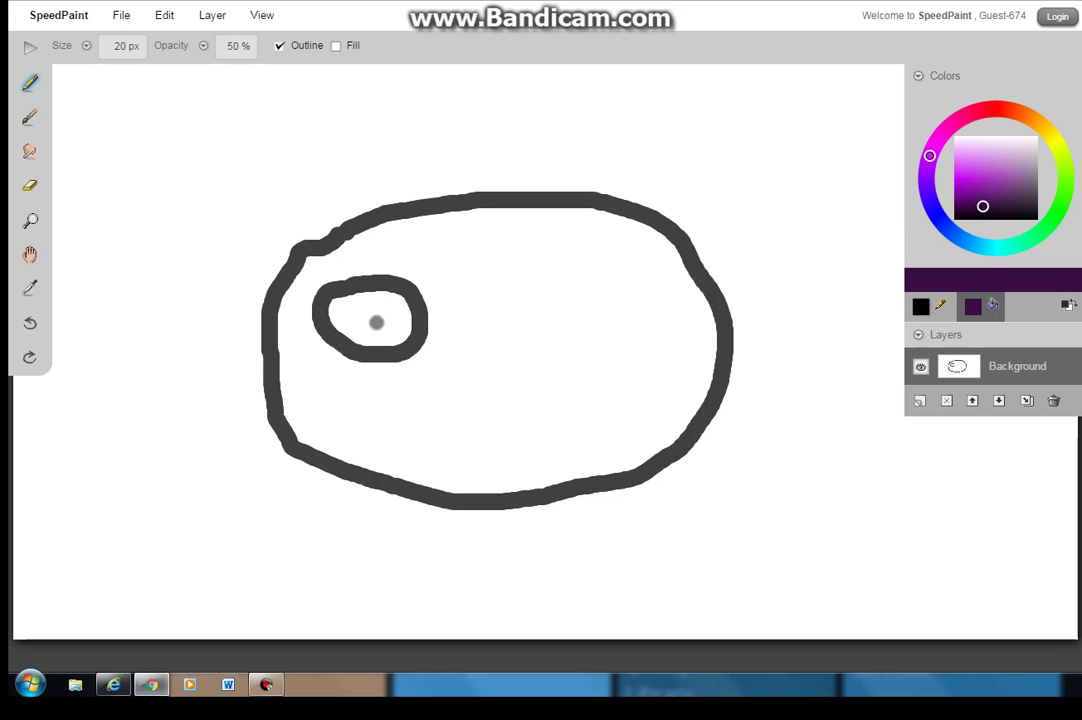
drag(376, 322, 375, 310)
click(29, 185)
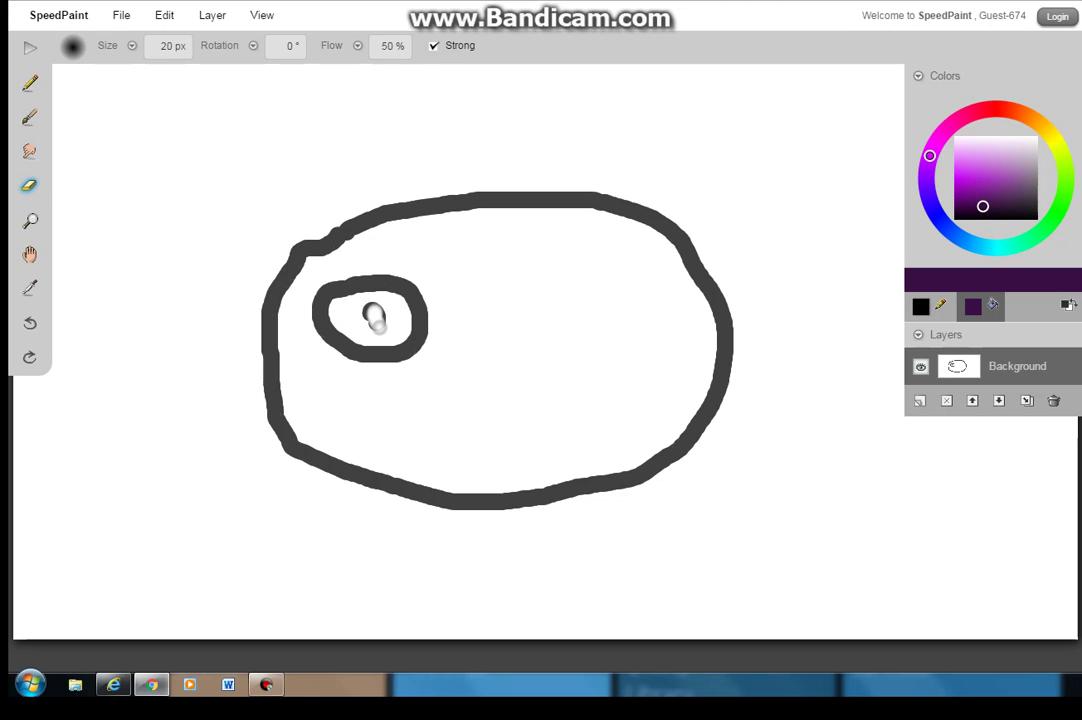
mouse_move(379, 325)
mouse_down()
mouse_move(382, 307)
mouse_move(363, 308)
mouse_up()
Paint a dark purple iris inside the eye with the pencil and give it a near-black vertical slit pupil
click(925, 306)
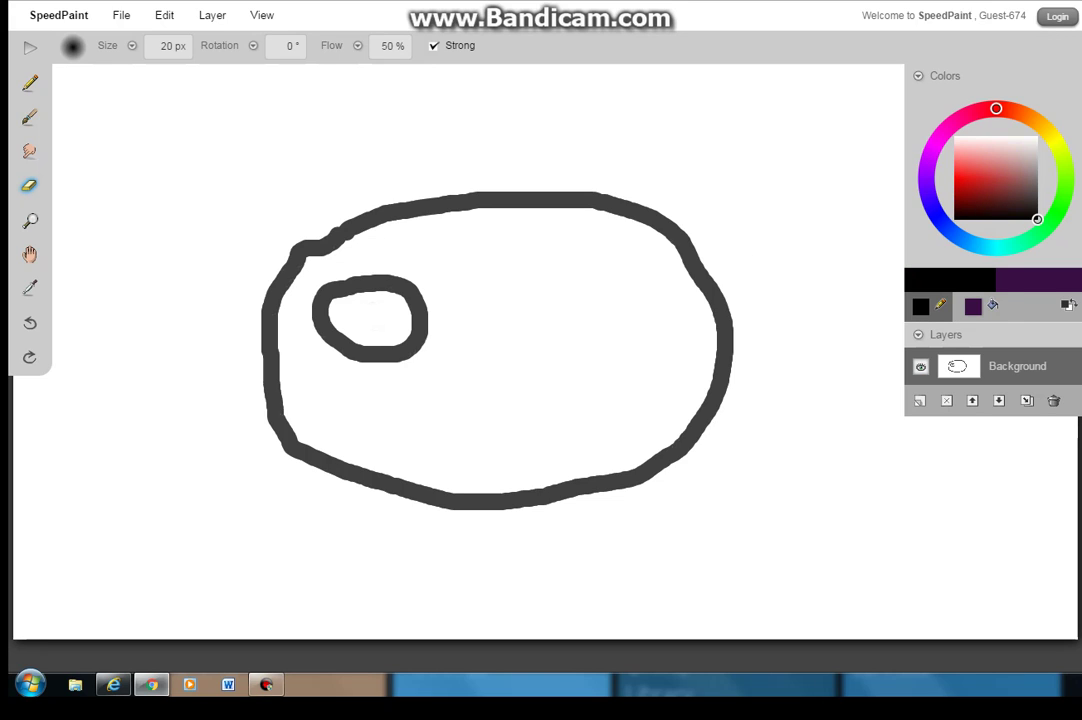
click(983, 196)
click(981, 207)
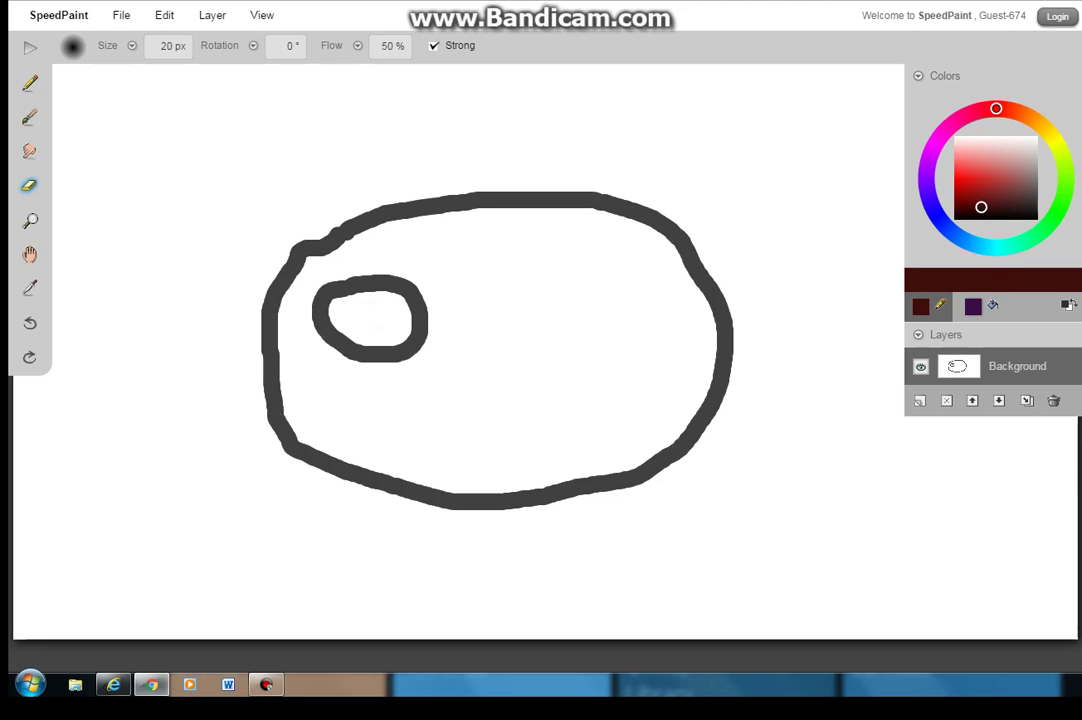
click(927, 166)
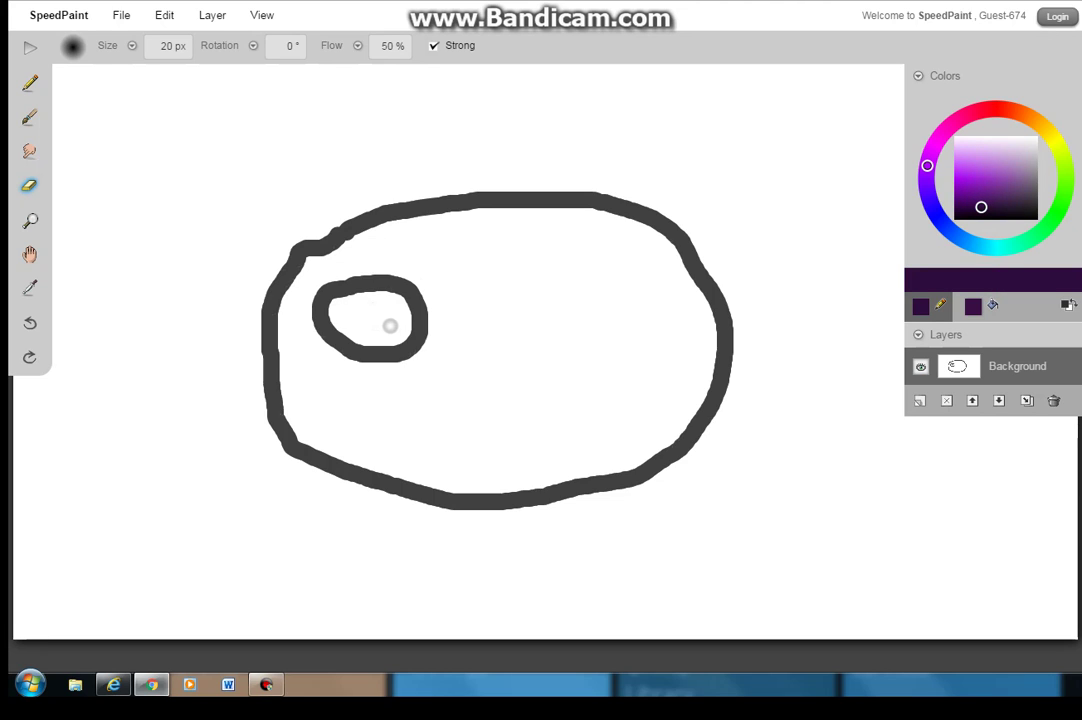
click(30, 83)
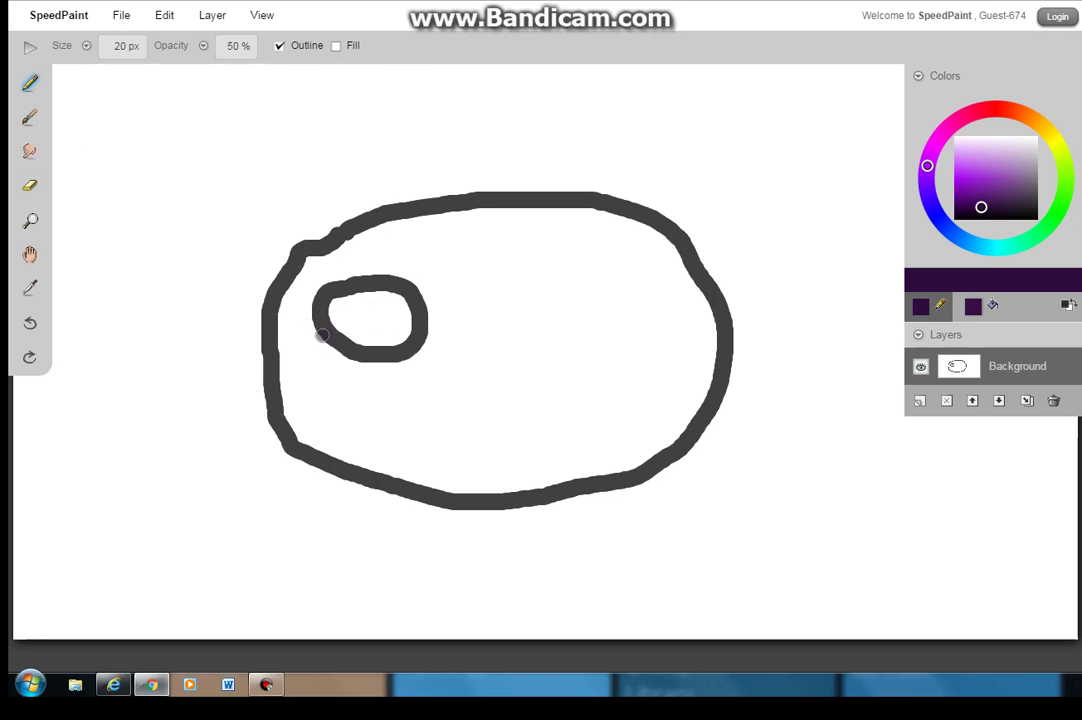
drag(373, 320, 370, 329)
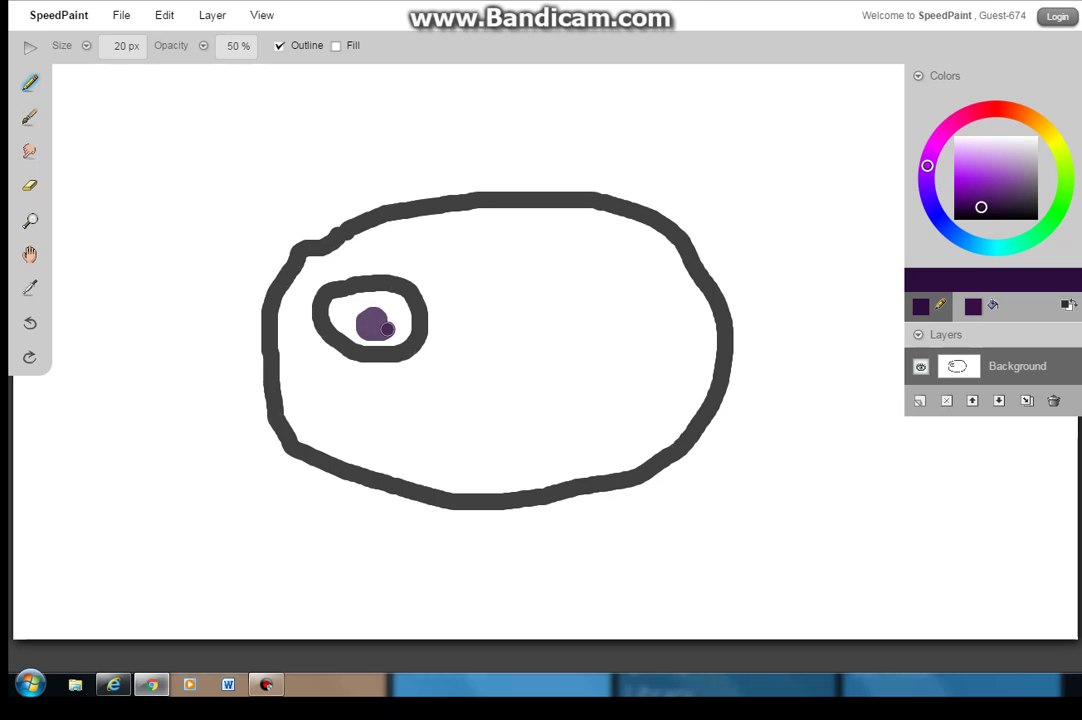
drag(378, 302, 361, 304)
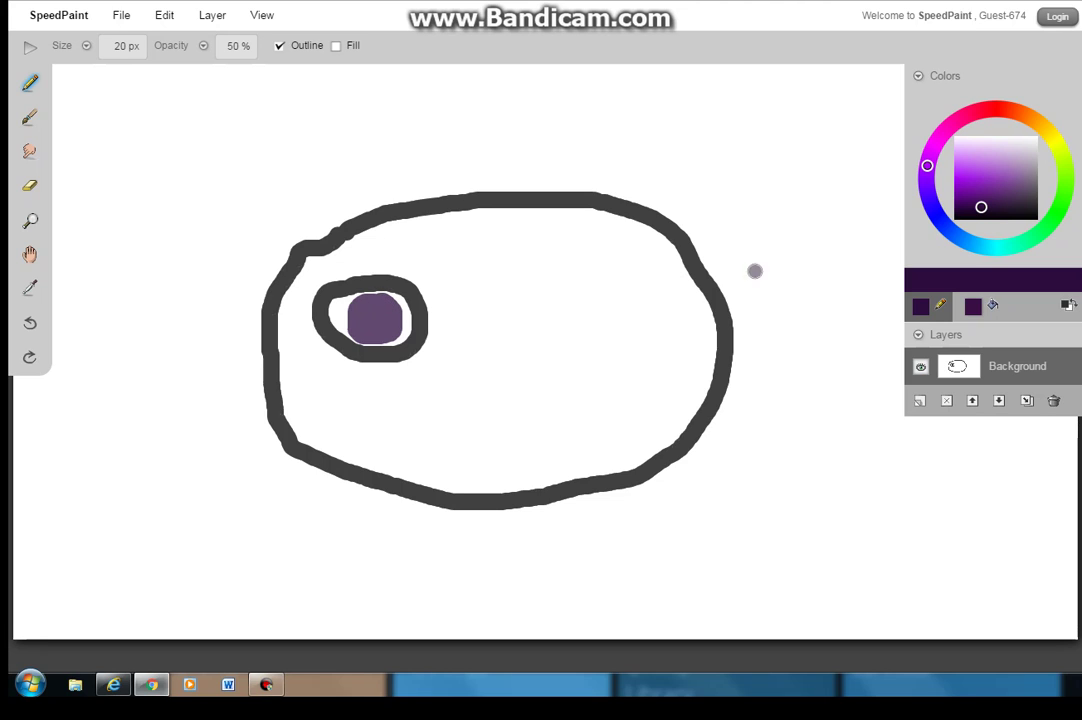
drag(993, 205, 1028, 216)
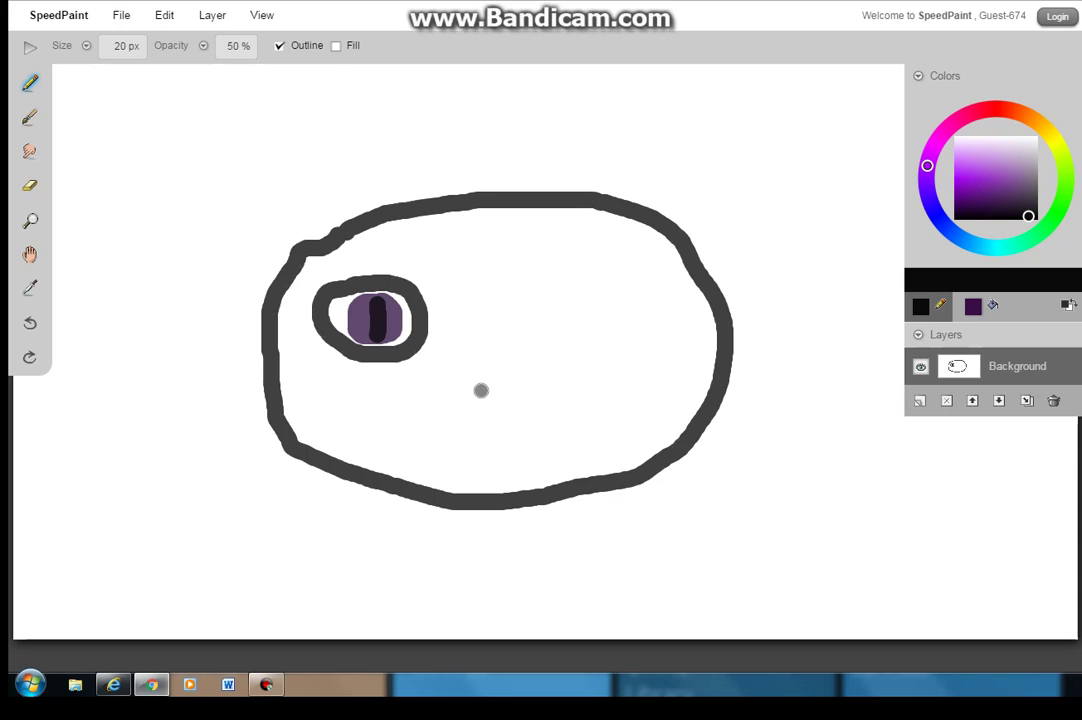
Draw a small curved nose in mid-face and outline scalloped hair around the head with bangs swept over the right side
mouse_move(472, 366)
mouse_down()
mouse_move(513, 369)
mouse_move(519, 357)
mouse_up()
mouse_move(579, 213)
mouse_down()
mouse_move(579, 278)
mouse_move(565, 300)
mouse_move(594, 320)
mouse_move(582, 334)
mouse_move(598, 354)
mouse_move(625, 353)
mouse_move(614, 370)
mouse_move(649, 379)
mouse_move(638, 403)
mouse_move(680, 425)
mouse_move(723, 409)
mouse_move(730, 420)
mouse_move(768, 399)
mouse_move(775, 347)
mouse_move(806, 299)
mouse_move(797, 274)
mouse_move(767, 273)
mouse_move(744, 215)
mouse_move(723, 214)
mouse_move(690, 165)
mouse_move(666, 166)
mouse_move(659, 153)
mouse_move(583, 137)
mouse_move(529, 143)
mouse_move(499, 126)
mouse_move(462, 136)
mouse_move(425, 127)
mouse_move(236, 200)
mouse_move(236, 232)
mouse_move(216, 262)
mouse_move(229, 292)
mouse_move(207, 322)
mouse_move(215, 354)
mouse_move(196, 373)
mouse_move(209, 393)
mouse_move(281, 404)
mouse_move(292, 374)
mouse_move(273, 353)
mouse_move(295, 315)
mouse_move(286, 276)
mouse_move(365, 267)
mouse_move(360, 252)
mouse_move(440, 262)
mouse_move(470, 252)
mouse_move(497, 264)
mouse_move(575, 222)
mouse_up()
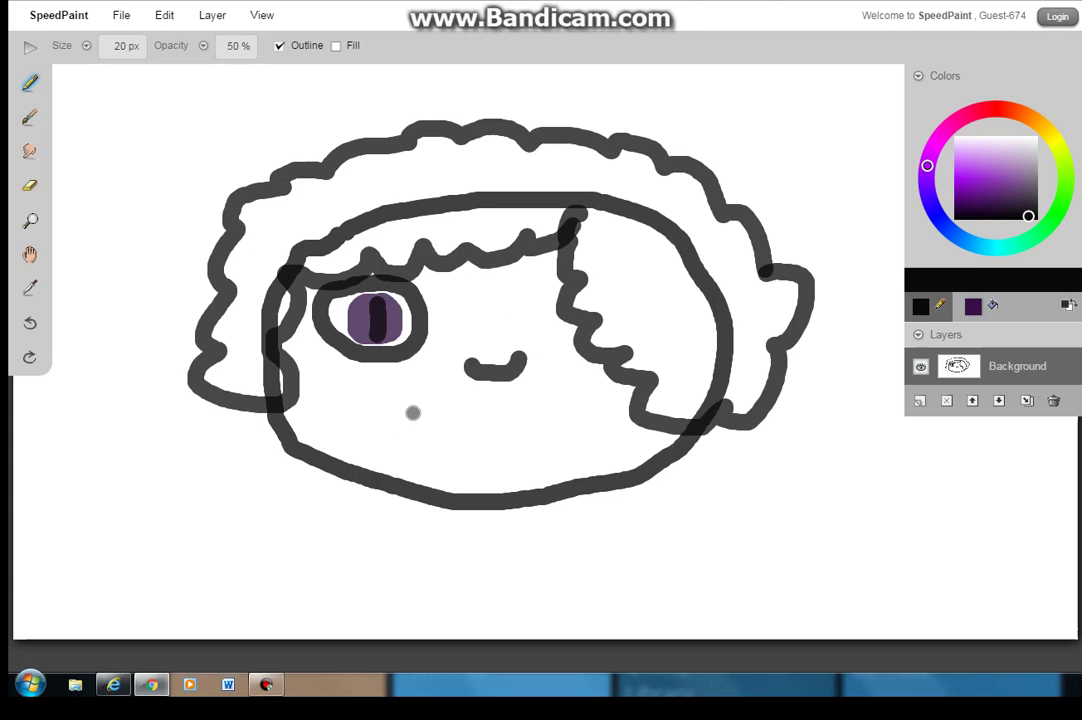
Draw a curved smiling mouth below the nose with a pointed fang hanging from each side
mouse_move(420, 411)
mouse_down()
mouse_move(435, 428)
mouse_move(490, 435)
mouse_move(536, 423)
mouse_move(566, 384)
mouse_move(549, 465)
mouse_move(532, 435)
mouse_up()
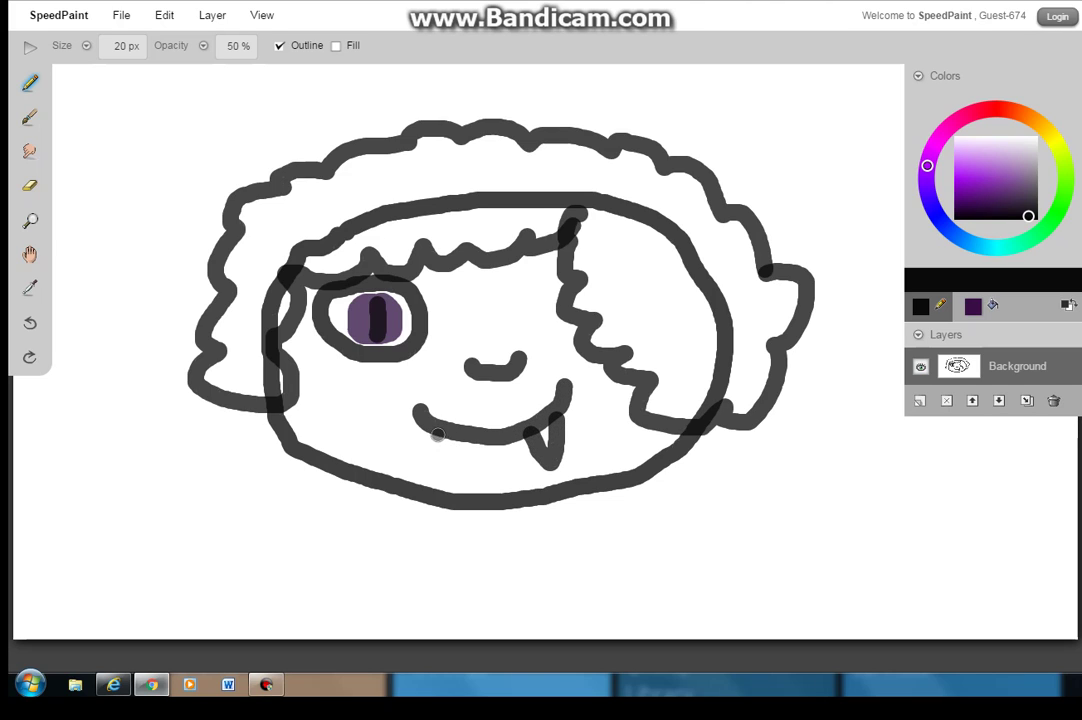
drag(435, 432, 462, 444)
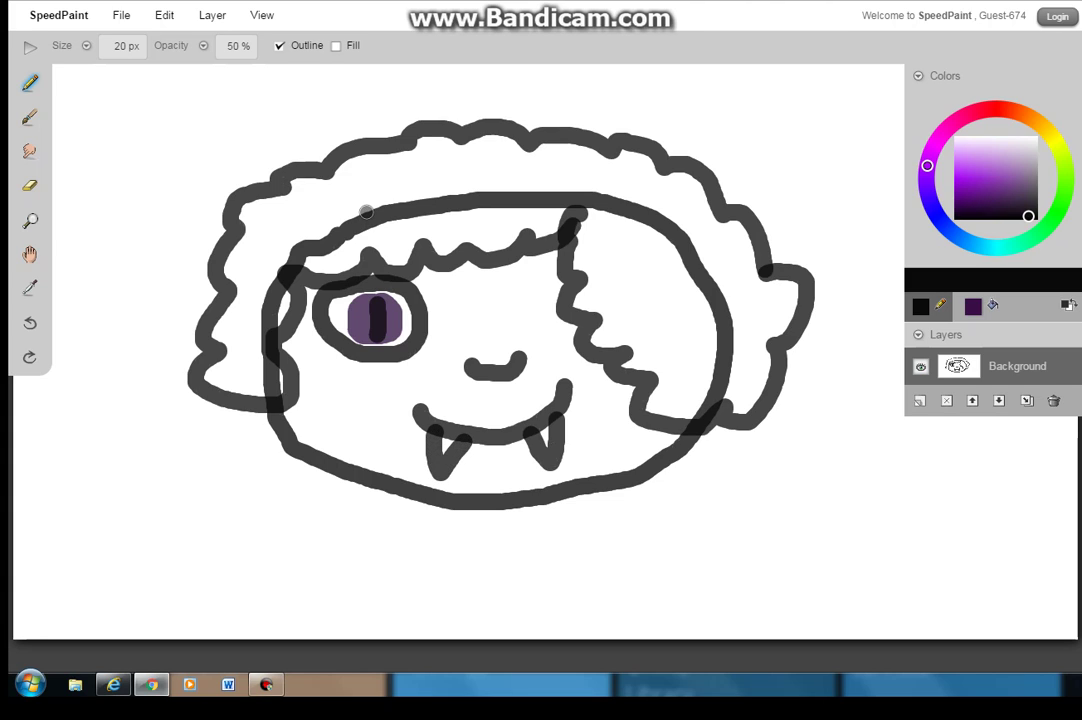
Draw two tall pointed ears on top of the head, each with an extra line running down from its tip
mouse_move(366, 211)
mouse_down()
mouse_move(291, 121)
mouse_move(236, 81)
mouse_move(219, 155)
mouse_move(262, 313)
mouse_up()
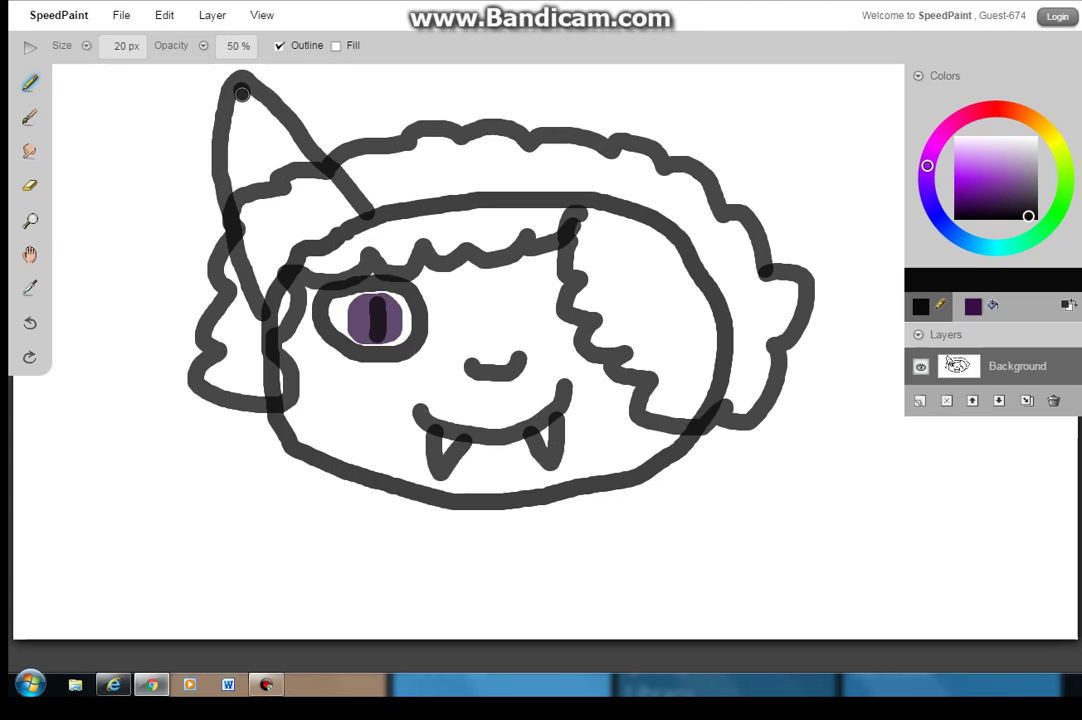
drag(242, 93, 278, 248)
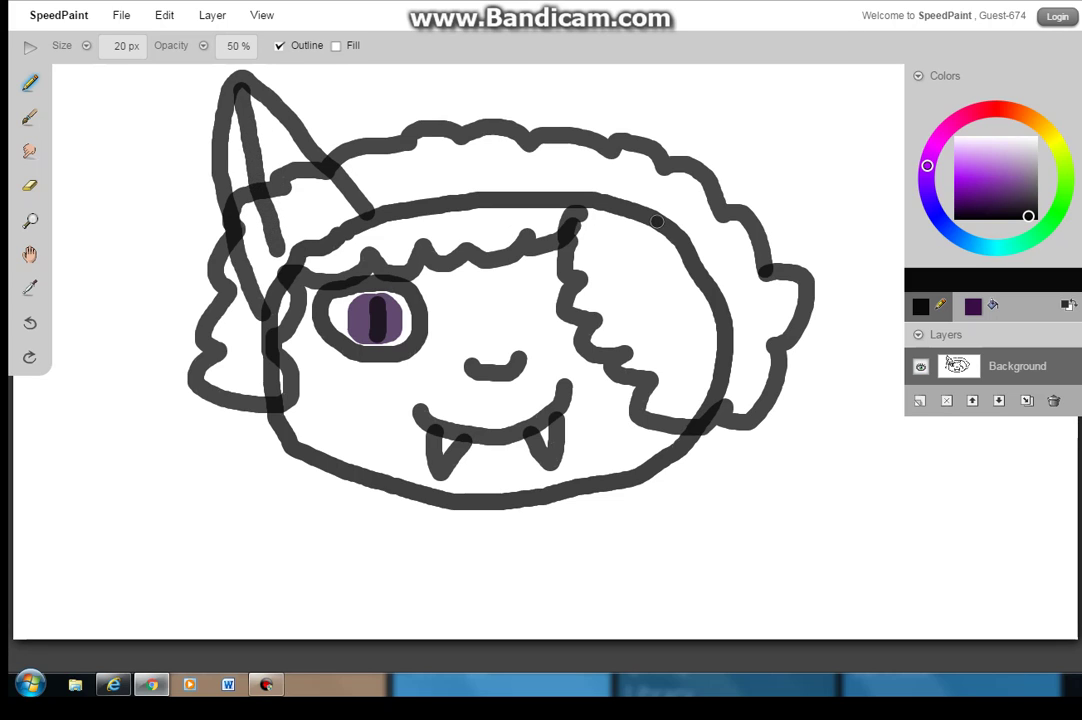
mouse_move(634, 240)
mouse_down()
mouse_move(710, 81)
mouse_move(708, 195)
mouse_move(738, 282)
mouse_up()
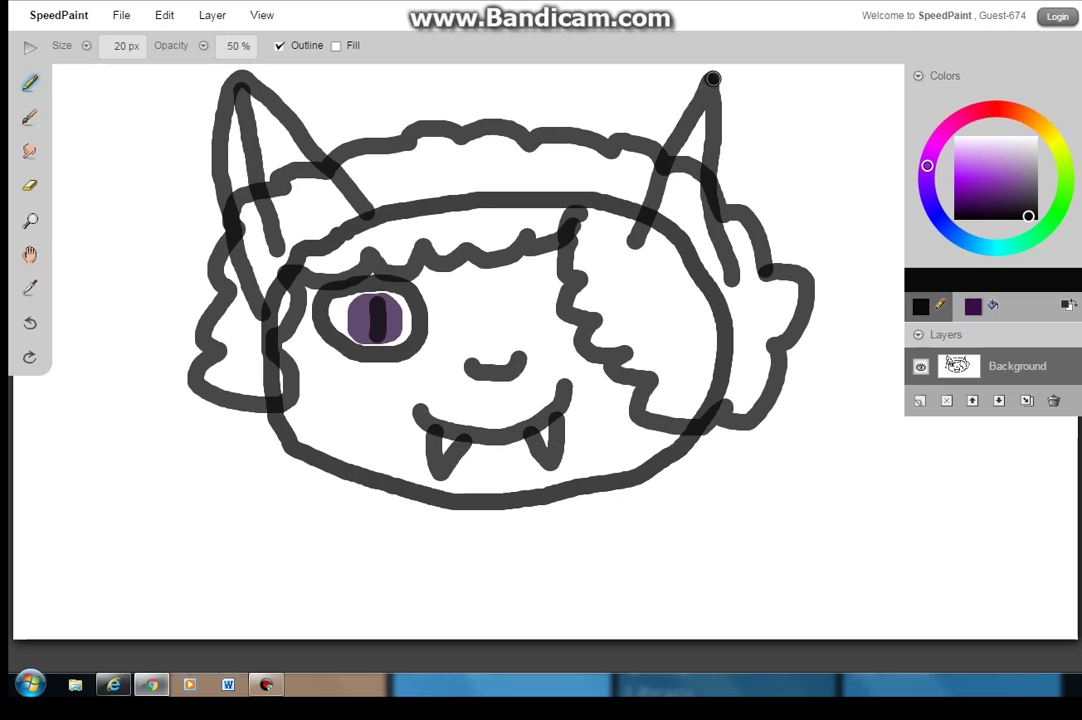
drag(712, 78, 752, 261)
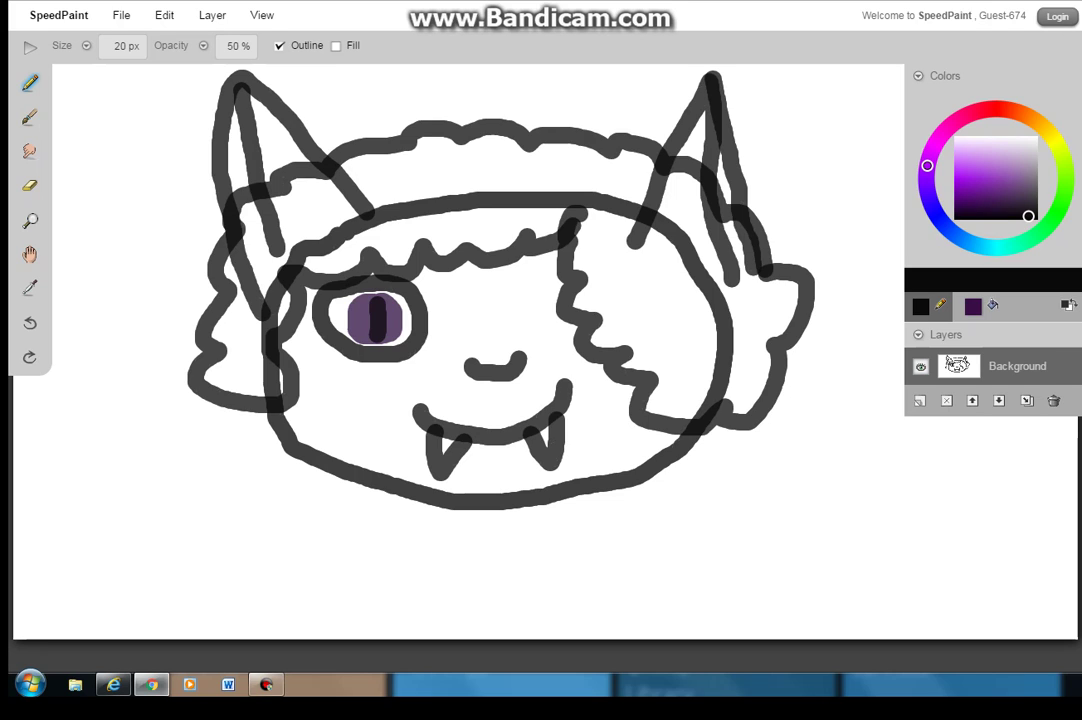
Set the outline colour to light orange and the fill colour to golden orange
mouse_move(1024, 113)
mouse_down()
mouse_move(1066, 174)
mouse_move(1013, 246)
mouse_move(935, 215)
mouse_move(965, 115)
mouse_move(1030, 117)
mouse_move(1046, 130)
mouse_move(1036, 121)
mouse_up()
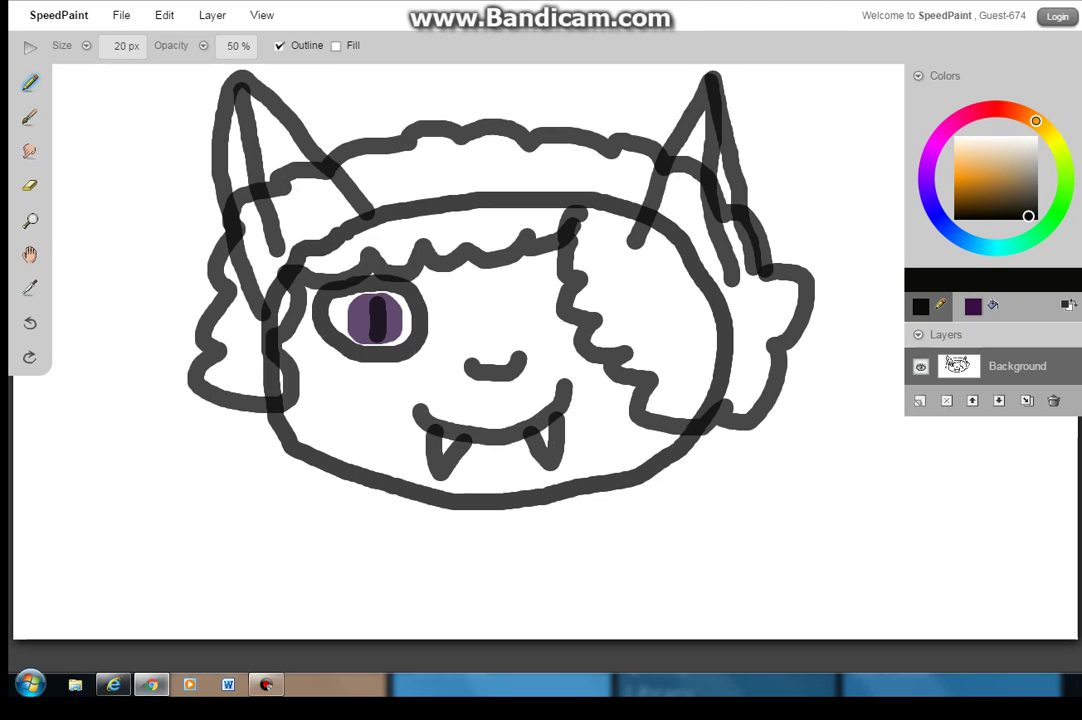
drag(1028, 216, 975, 168)
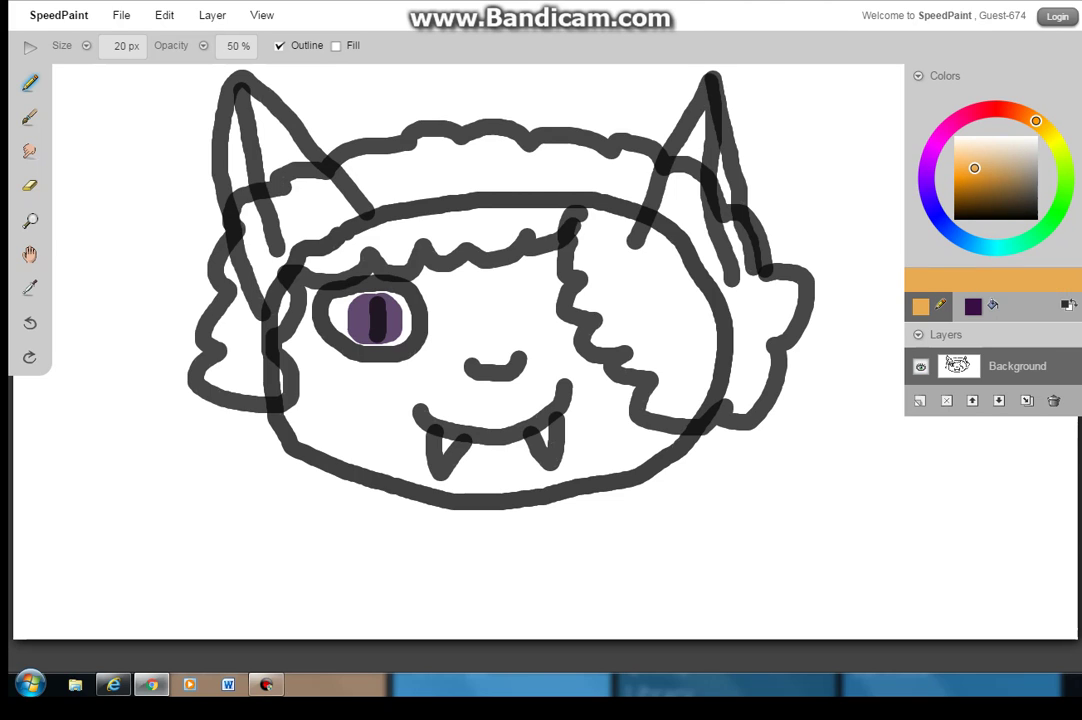
click(973, 306)
drag(1051, 135, 1042, 125)
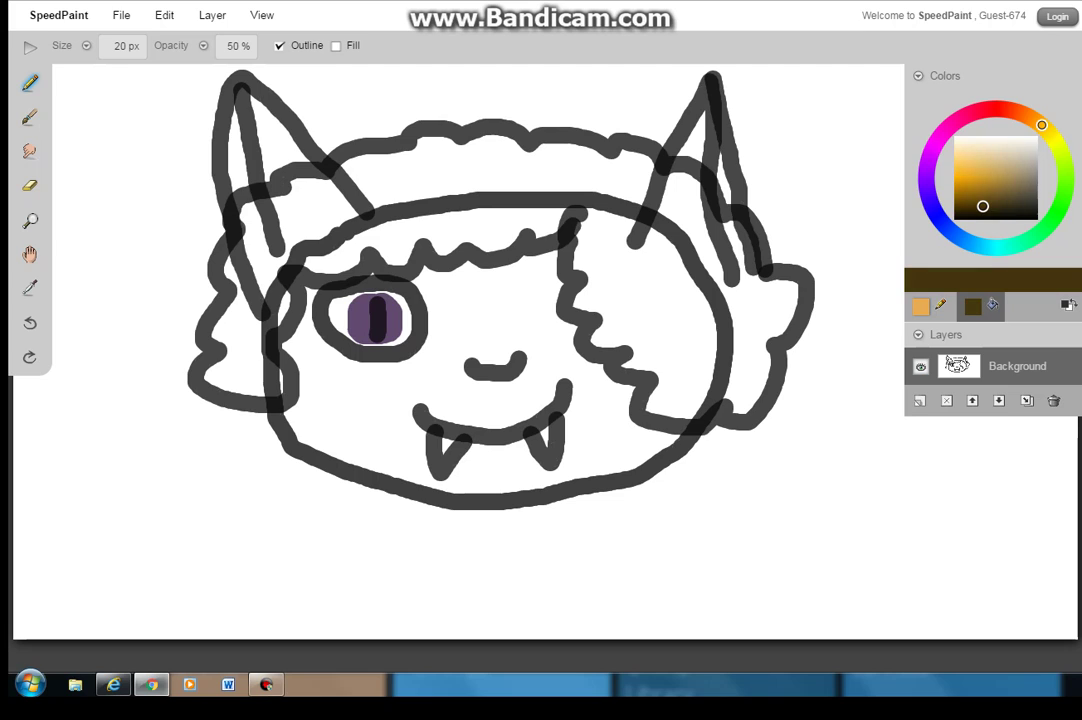
drag(981, 207, 977, 181)
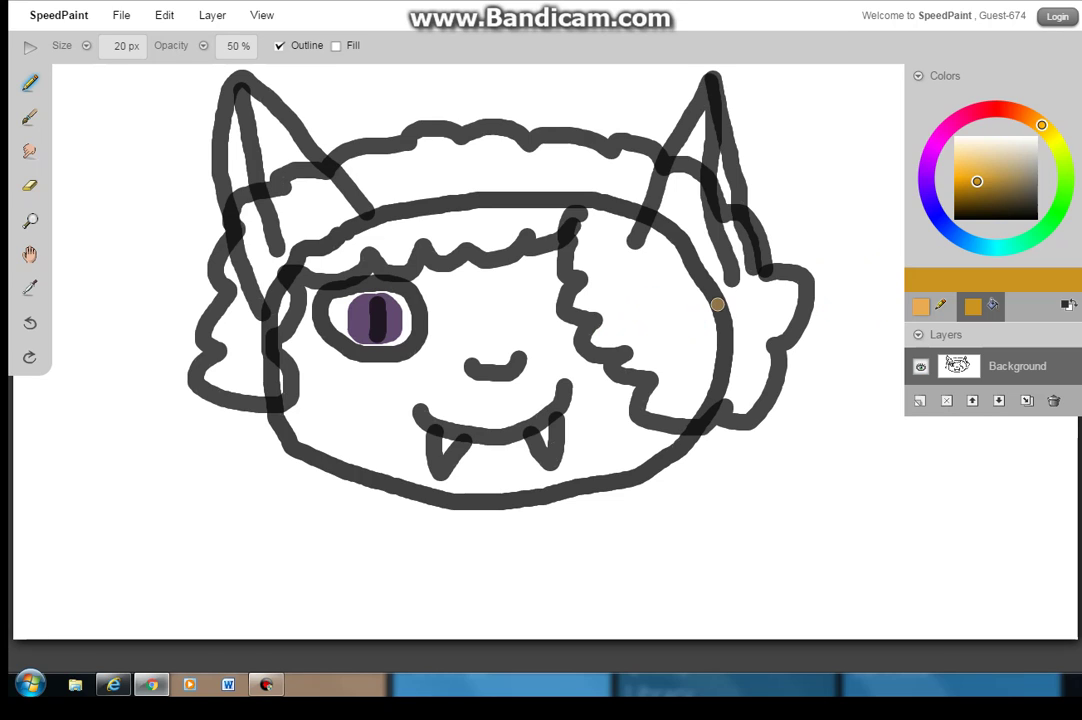
Colour the right side of the hair and the inside of the right ear light orange, mainly with the 20 px brush
drag(646, 304, 704, 296)
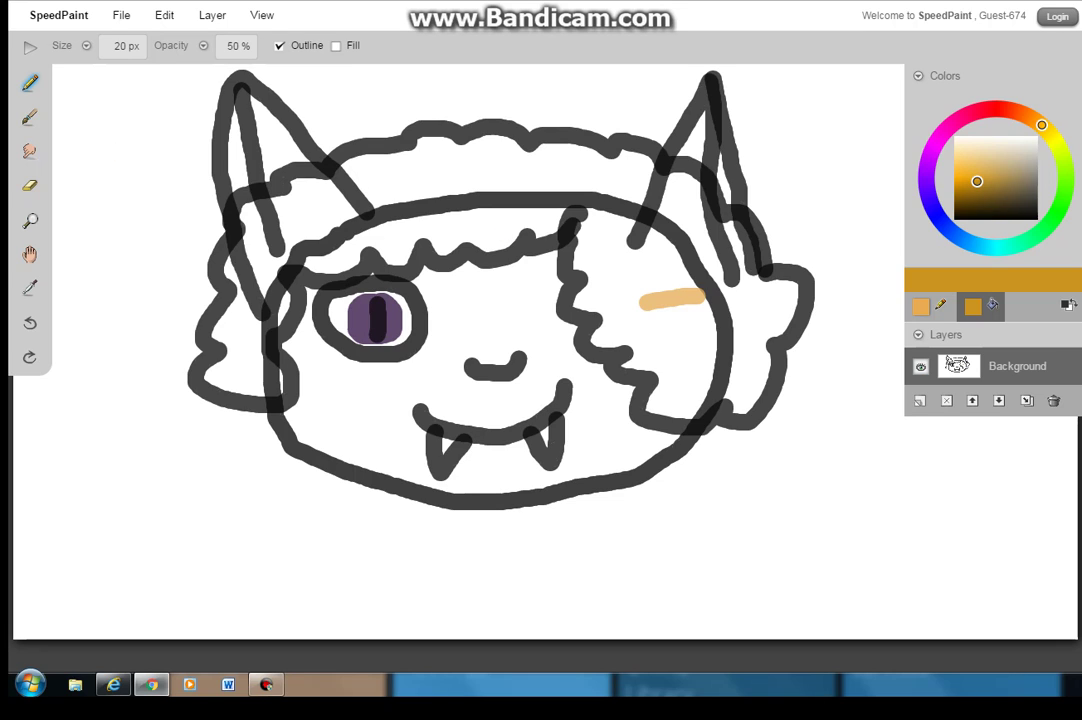
click(30, 254)
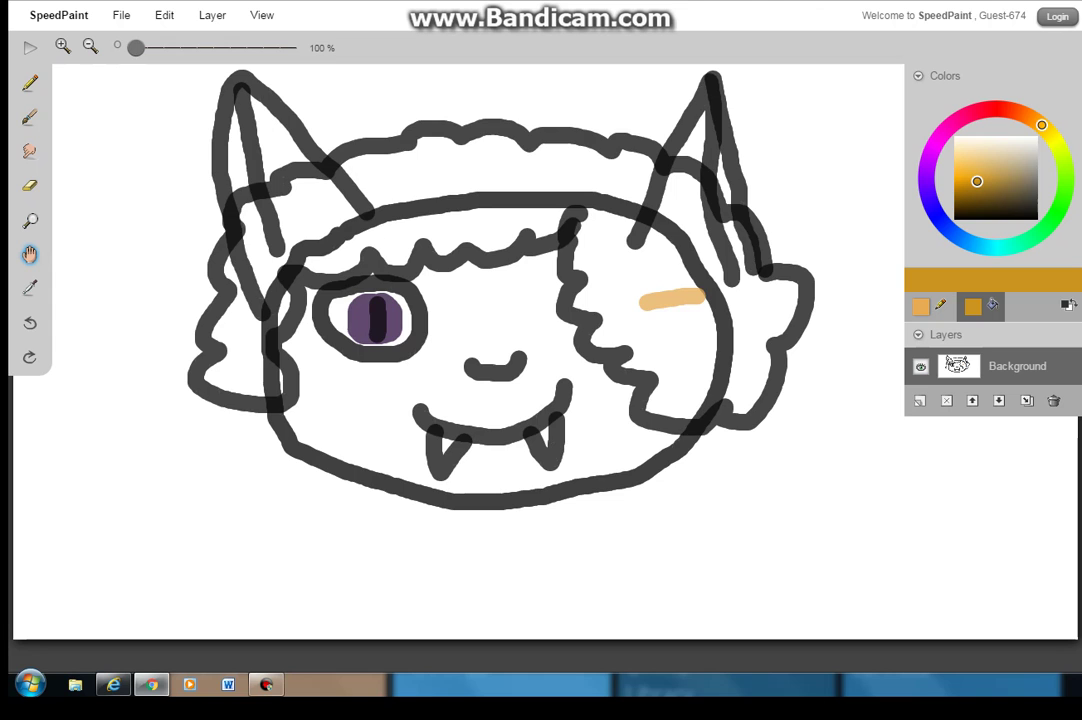
mouse_move(450, 350)
mouse_down()
mouse_move(438, 361)
mouse_move(452, 354)
mouse_up()
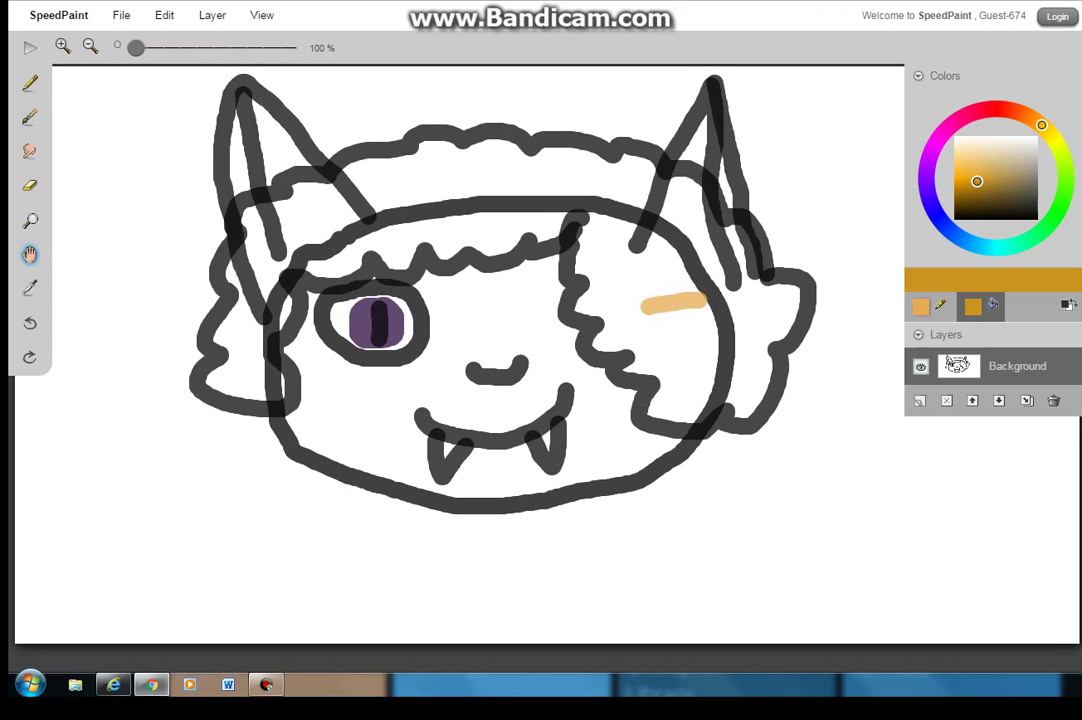
click(30, 117)
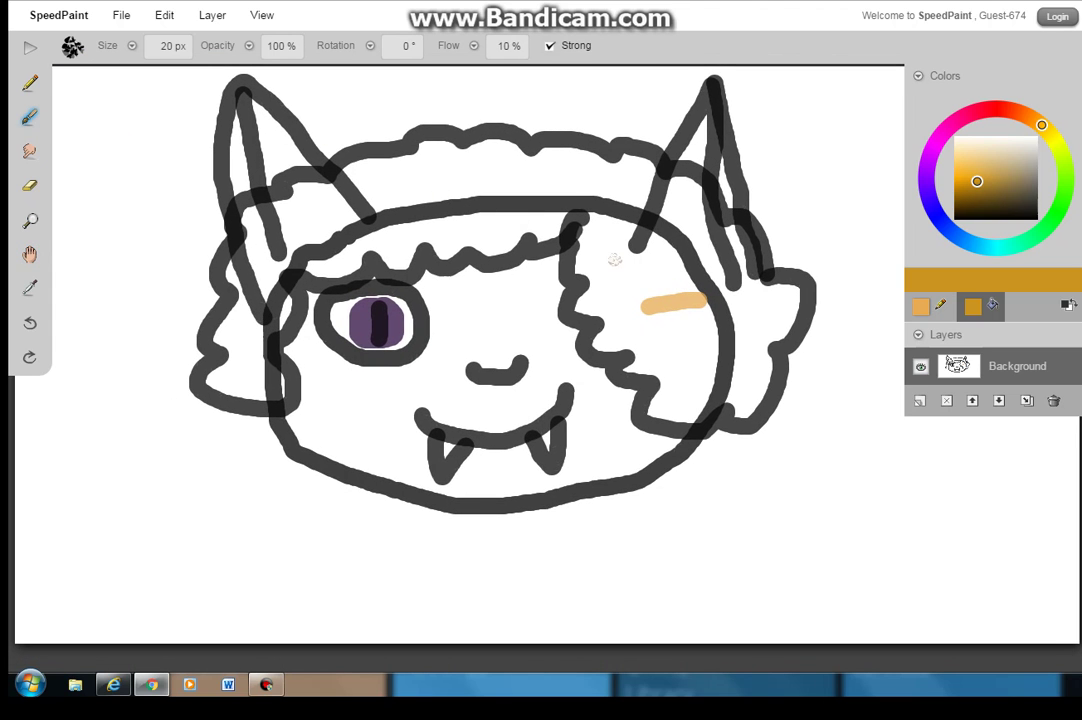
mouse_move(615, 263)
mouse_down()
mouse_move(634, 305)
mouse_move(675, 292)
mouse_move(660, 304)
mouse_move(687, 305)
mouse_move(659, 315)
mouse_move(615, 245)
mouse_move(598, 283)
mouse_move(637, 275)
mouse_move(672, 311)
mouse_up()
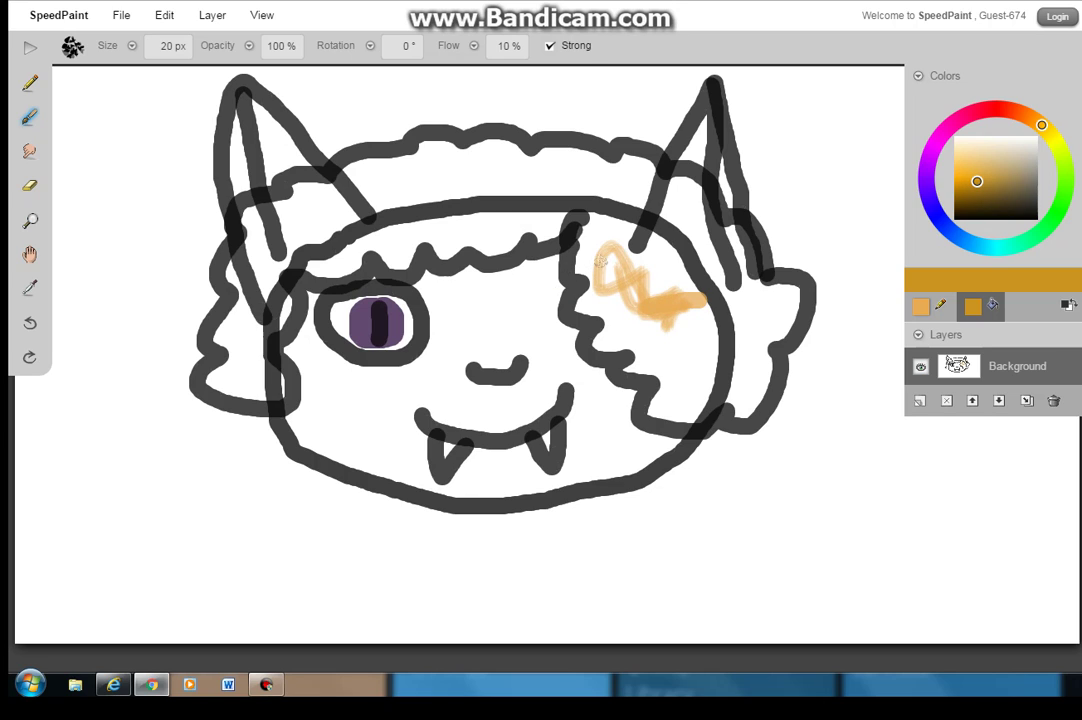
mouse_move(601, 261)
mouse_down()
mouse_move(633, 293)
mouse_move(660, 296)
mouse_move(665, 318)
mouse_move(665, 299)
mouse_move(674, 358)
mouse_move(686, 348)
mouse_move(695, 391)
mouse_move(698, 320)
mouse_move(701, 343)
mouse_move(677, 338)
mouse_move(726, 340)
mouse_move(686, 340)
mouse_move(792, 316)
mouse_move(733, 313)
mouse_move(737, 370)
mouse_move(750, 366)
mouse_move(739, 373)
mouse_move(741, 405)
mouse_move(756, 370)
mouse_move(675, 376)
mouse_move(659, 398)
mouse_move(679, 392)
mouse_move(684, 410)
mouse_move(713, 375)
mouse_move(637, 350)
mouse_move(669, 328)
mouse_move(618, 335)
mouse_move(667, 324)
mouse_move(629, 333)
mouse_move(637, 303)
mouse_move(619, 308)
mouse_move(617, 290)
mouse_move(677, 262)
mouse_move(670, 216)
mouse_move(667, 246)
mouse_move(701, 190)
mouse_move(691, 258)
mouse_move(706, 292)
mouse_move(706, 265)
mouse_move(701, 308)
mouse_move(694, 118)
mouse_move(691, 212)
mouse_move(687, 195)
mouse_move(658, 228)
mouse_up()
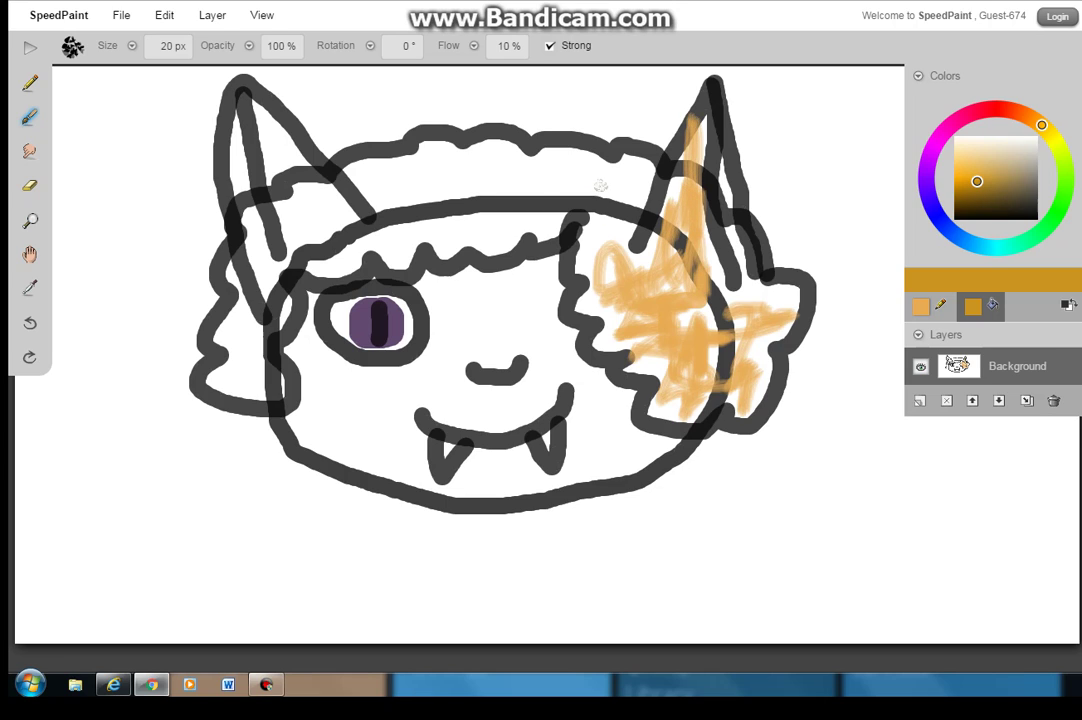
Brush light orange over the top of the hair and the bangs between the two ears
mouse_move(600, 185)
mouse_down()
mouse_move(507, 193)
mouse_move(646, 184)
mouse_move(549, 184)
mouse_move(602, 175)
mouse_move(548, 175)
mouse_move(588, 176)
mouse_move(539, 203)
mouse_move(530, 229)
mouse_move(619, 223)
mouse_move(631, 276)
mouse_move(601, 237)
mouse_move(648, 180)
mouse_move(637, 166)
mouse_move(560, 176)
mouse_move(500, 160)
mouse_move(458, 165)
mouse_move(512, 206)
mouse_move(580, 231)
mouse_move(463, 226)
mouse_move(498, 227)
mouse_move(491, 244)
mouse_move(496, 236)
mouse_move(453, 193)
mouse_move(432, 210)
mouse_move(457, 243)
mouse_move(484, 188)
mouse_move(416, 187)
mouse_move(443, 164)
mouse_move(521, 153)
mouse_move(584, 163)
mouse_move(503, 155)
mouse_up()
mouse_move(395, 167)
mouse_down()
mouse_move(446, 200)
mouse_move(446, 220)
mouse_move(504, 236)
mouse_move(453, 240)
mouse_up()
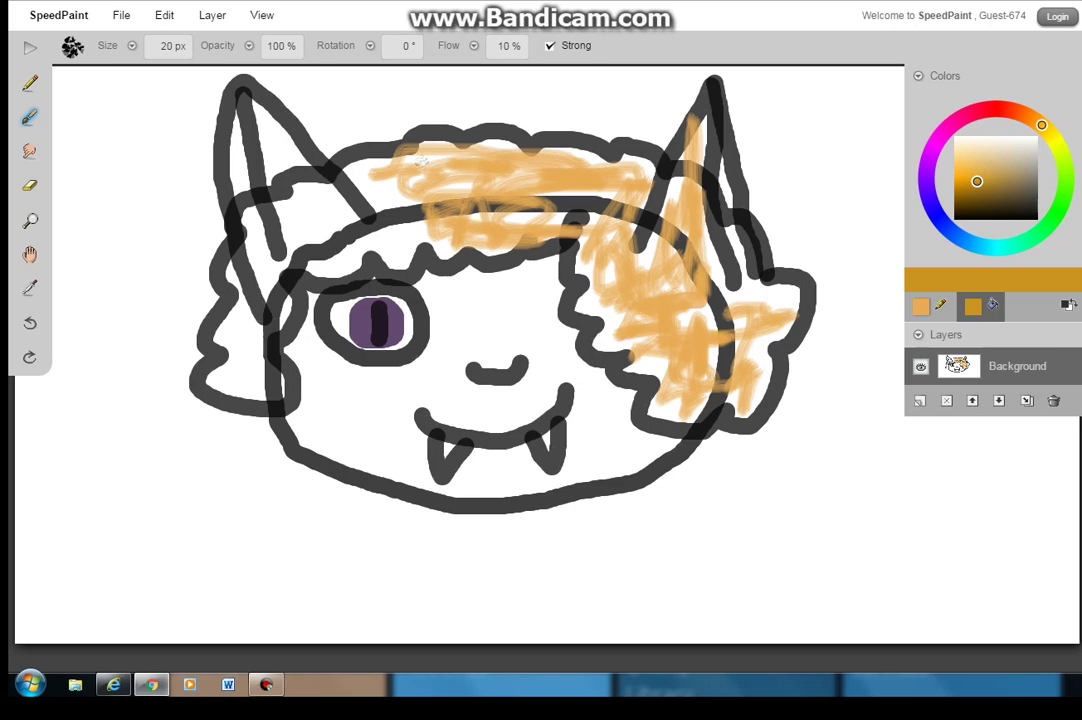
mouse_move(421, 160)
mouse_down()
mouse_move(390, 200)
mouse_move(388, 248)
mouse_move(413, 212)
mouse_move(408, 255)
mouse_move(400, 243)
mouse_move(386, 265)
mouse_move(418, 190)
mouse_move(422, 228)
mouse_move(460, 258)
mouse_move(415, 195)
mouse_move(358, 172)
mouse_move(366, 192)
mouse_move(436, 180)
mouse_move(527, 185)
mouse_move(567, 198)
mouse_move(547, 205)
mouse_move(673, 212)
mouse_move(664, 198)
mouse_move(638, 221)
mouse_up()
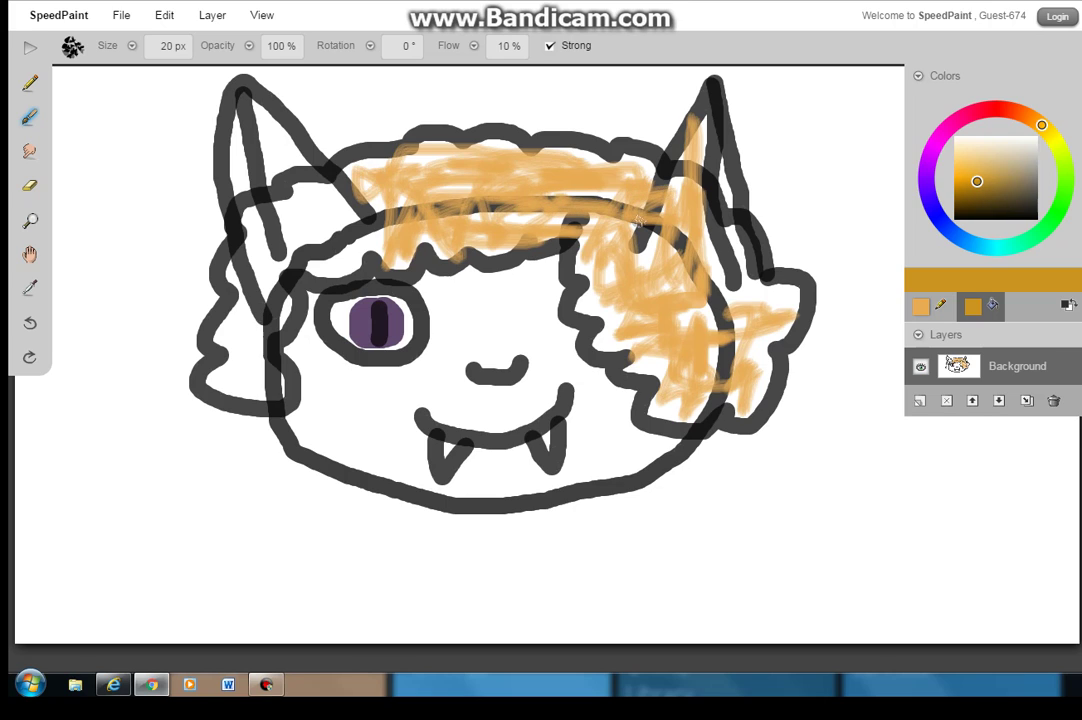
Colour the left hair lock, left ear and left bangs light orange, undoing the stroke that strays outside the hair outline
mouse_move(389, 219)
mouse_down()
mouse_move(345, 240)
mouse_move(328, 268)
mouse_move(297, 158)
mouse_move(265, 145)
mouse_move(250, 118)
mouse_move(303, 202)
mouse_move(275, 175)
mouse_move(265, 205)
mouse_move(200, 215)
mouse_move(283, 230)
mouse_up()
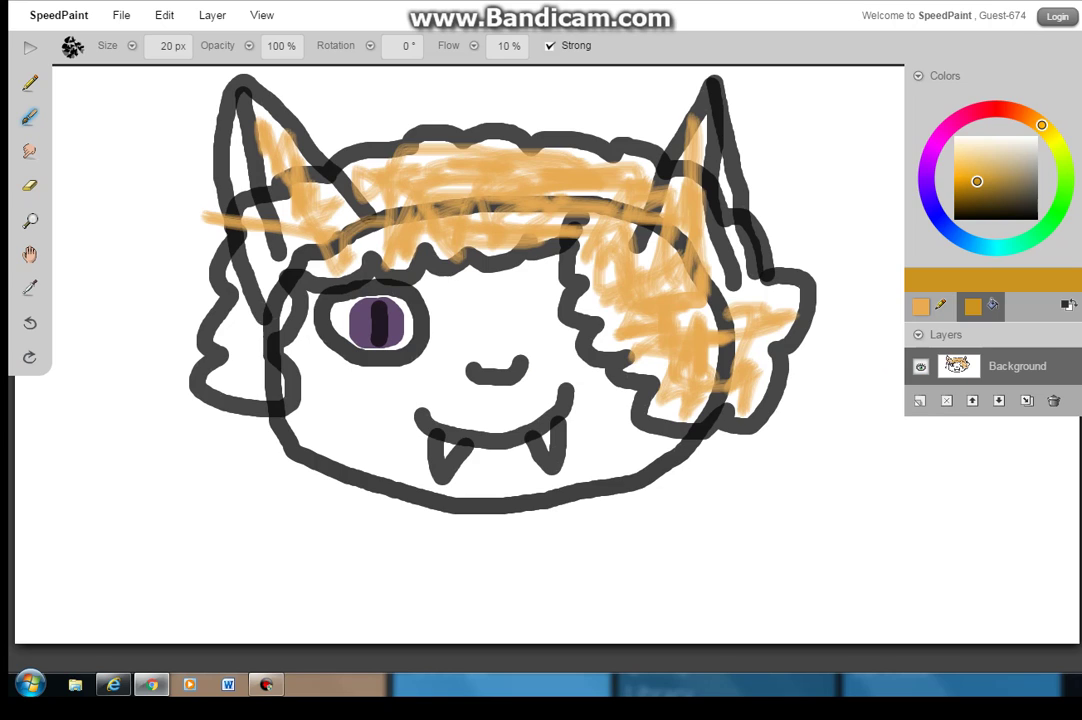
click(30, 323)
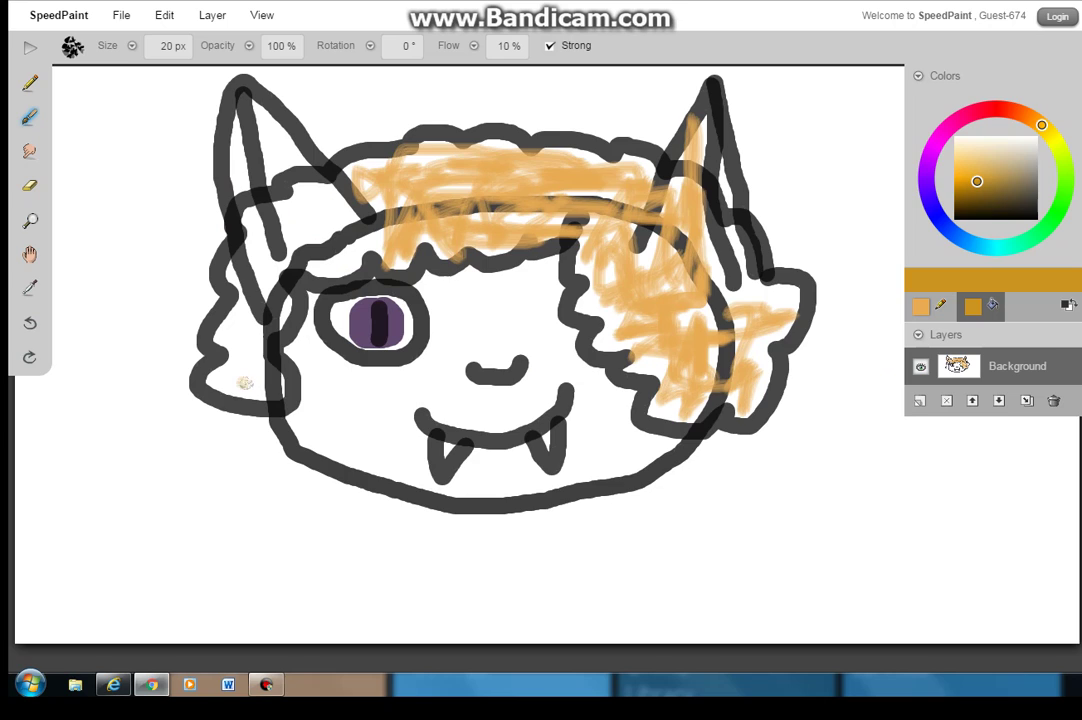
mouse_move(244, 382)
mouse_down()
mouse_move(287, 374)
mouse_move(260, 374)
mouse_move(262, 359)
mouse_move(240, 388)
mouse_move(228, 372)
mouse_move(243, 327)
mouse_move(236, 342)
mouse_move(280, 320)
mouse_move(245, 340)
mouse_move(225, 316)
mouse_move(232, 250)
mouse_up()
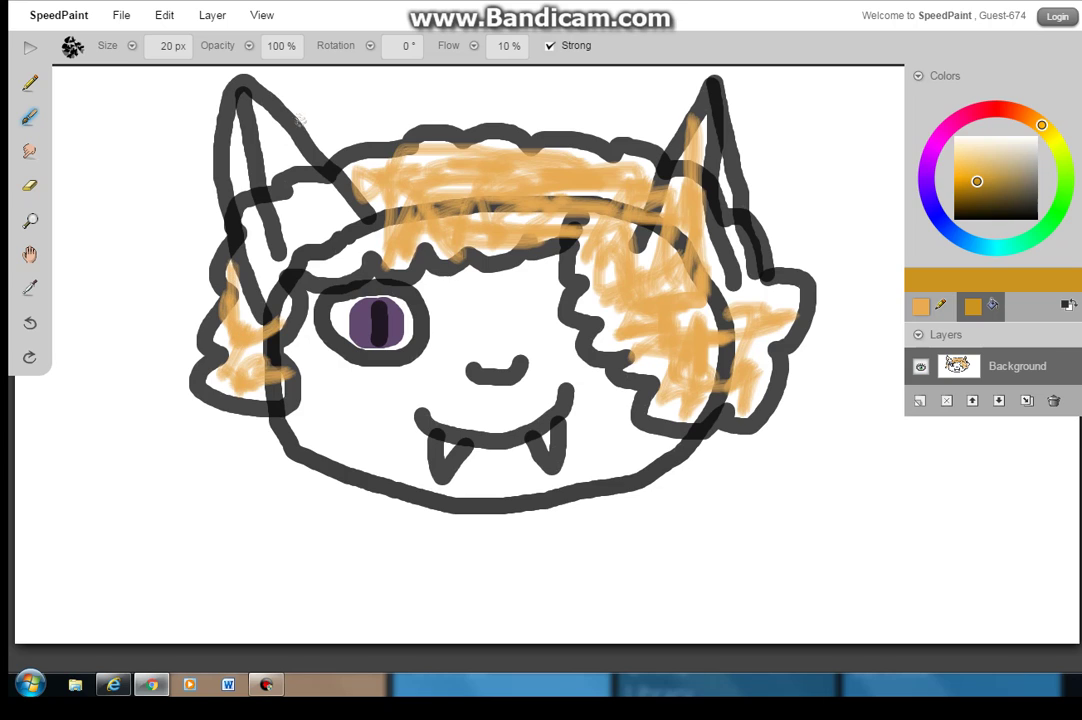
mouse_move(258, 118)
mouse_down()
mouse_move(268, 190)
mouse_move(320, 265)
mouse_move(300, 200)
mouse_move(262, 186)
mouse_move(284, 196)
mouse_move(230, 93)
mouse_up()
mouse_move(308, 208)
mouse_down()
mouse_move(362, 228)
mouse_move(317, 248)
mouse_move(328, 268)
mouse_move(365, 265)
mouse_move(340, 230)
mouse_move(307, 237)
mouse_move(284, 161)
mouse_up()
mouse_move(256, 112)
mouse_down()
mouse_move(287, 236)
mouse_move(308, 264)
mouse_up()
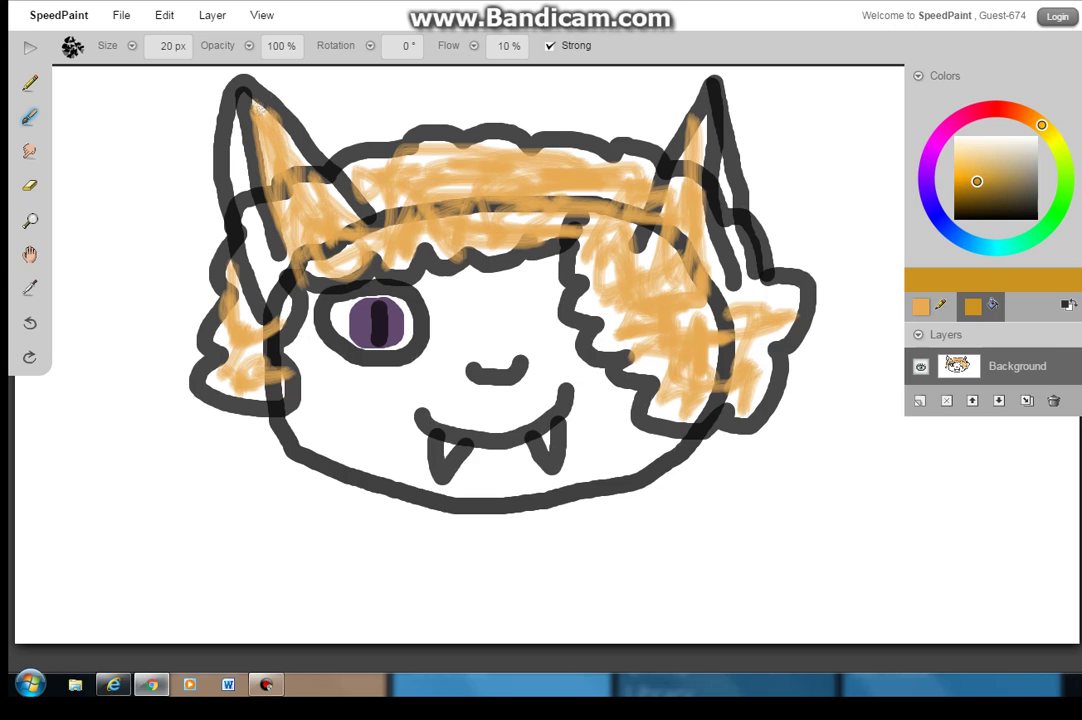
Fill the remaining white gaps inside the left ear with light orange using the 20 px brush
mouse_move(274, 137)
mouse_down()
mouse_move(255, 150)
mouse_move(332, 222)
mouse_up()
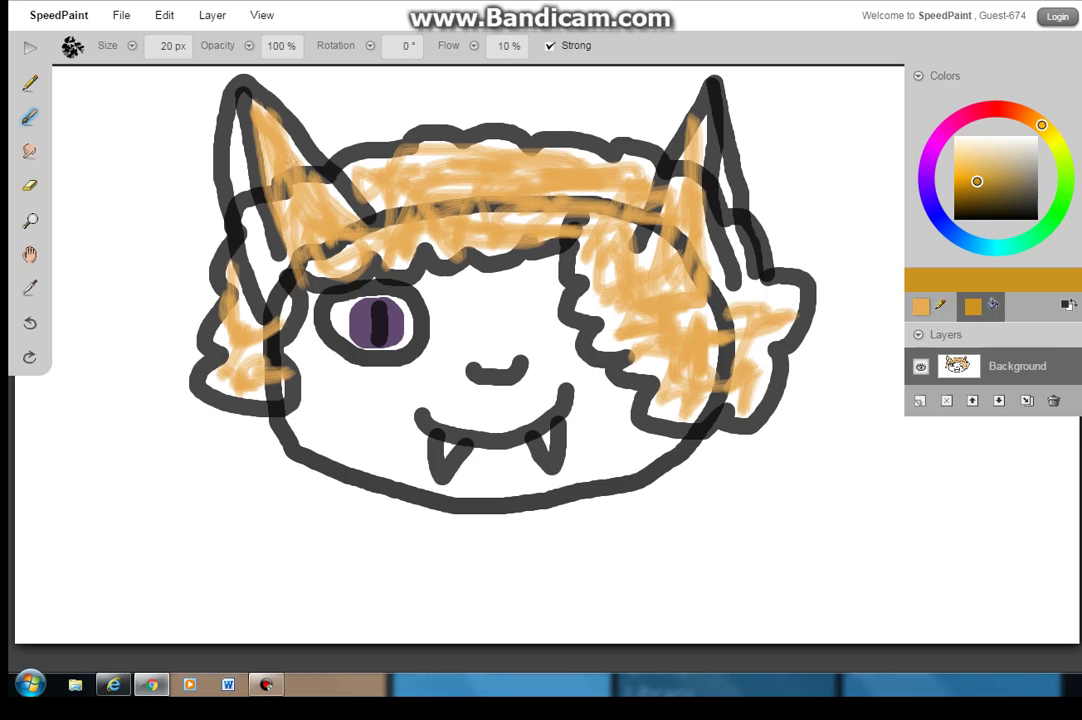
mouse_move(296, 131)
mouse_down()
mouse_move(265, 150)
mouse_move(346, 212)
mouse_up()
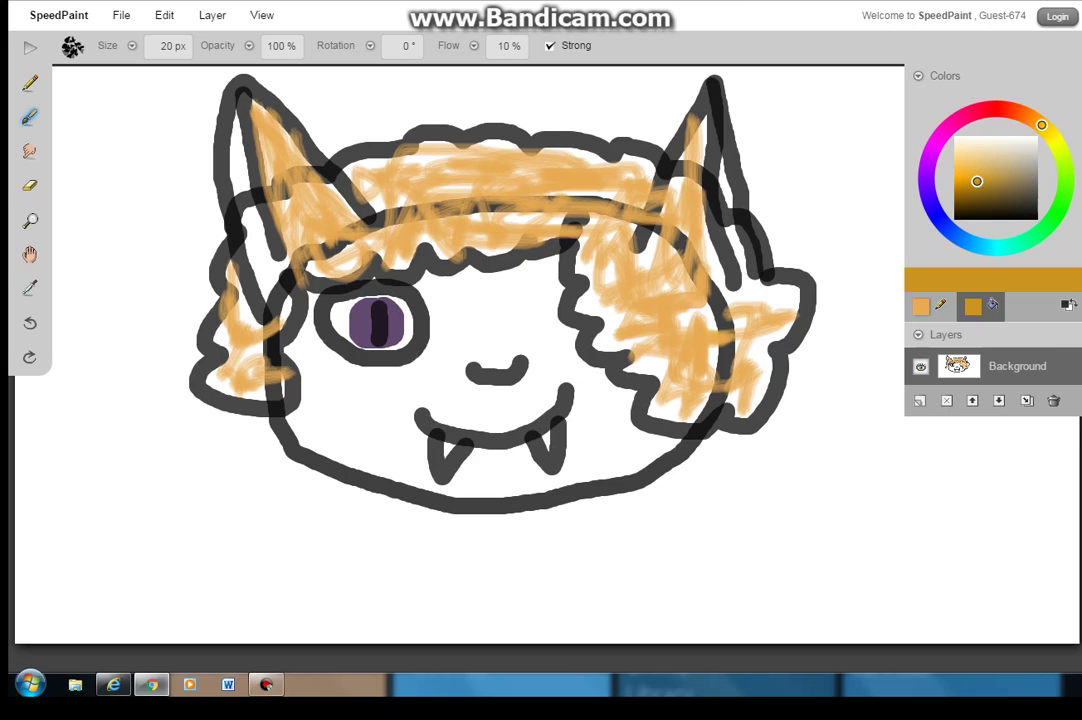
Set the fill colour to hot pink and undo the trial stroke in the right ear
click(943, 133)
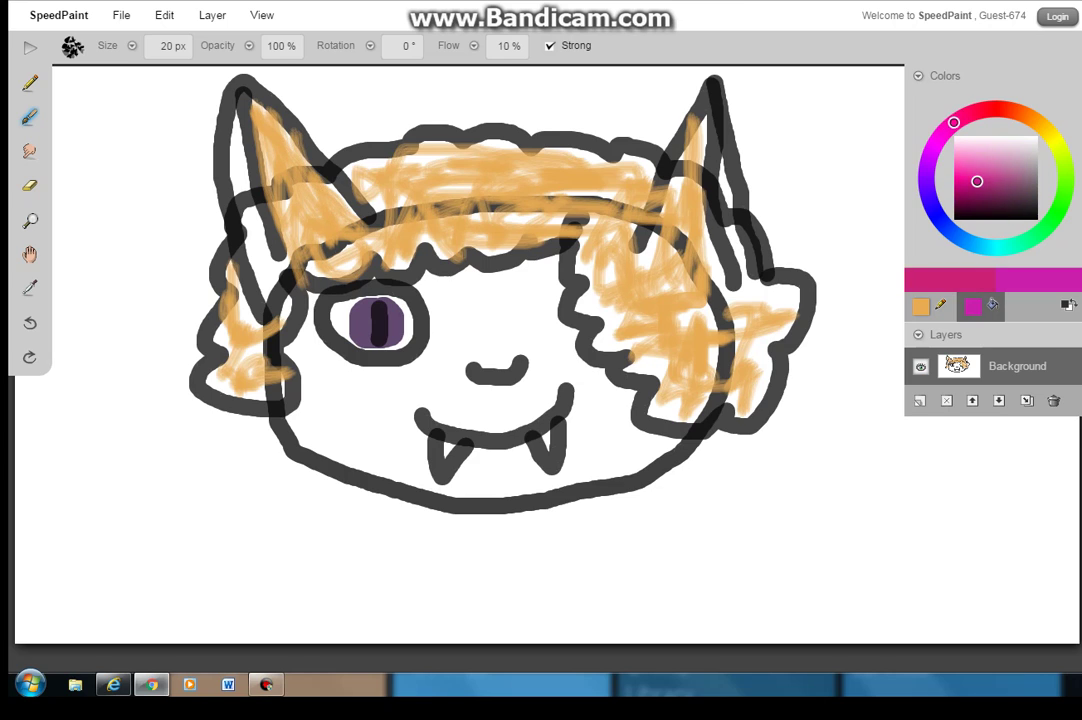
drag(977, 181, 959, 168)
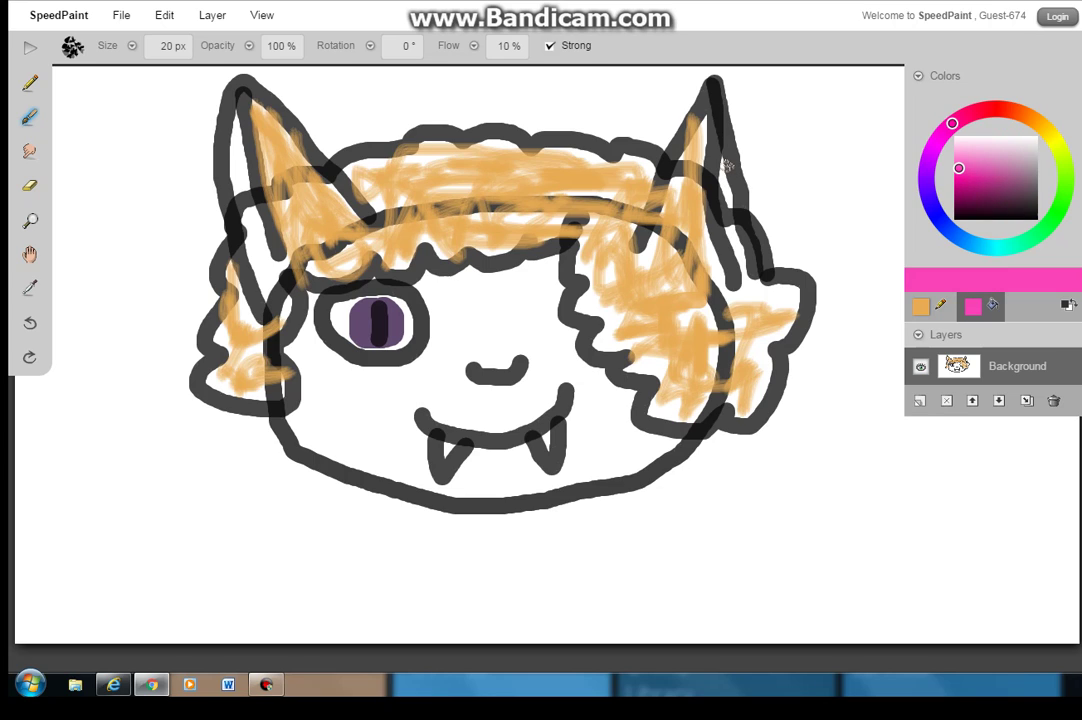
drag(727, 165, 738, 194)
key(ctrl+z)
Set the outline colour to magenta and paint the narrow outer strips of both ears with the 20 px brush
click(925, 307)
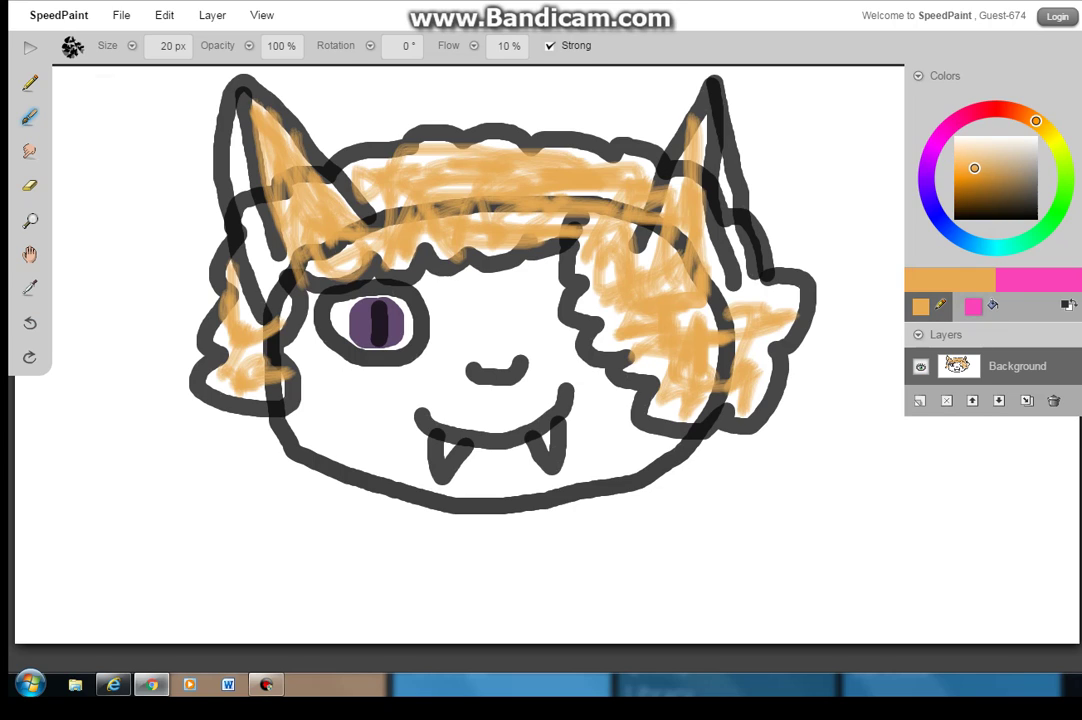
mouse_move(958, 149)
mouse_down()
mouse_move(954, 141)
mouse_move(960, 173)
mouse_up()
click(937, 141)
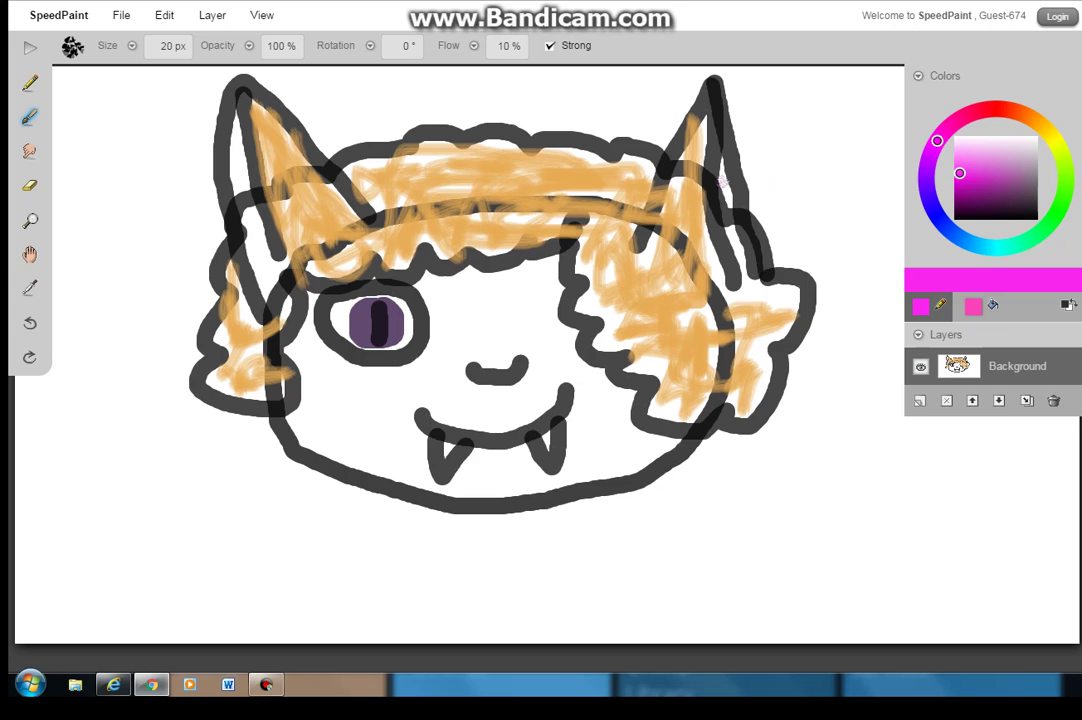
mouse_move(722, 182)
mouse_down()
mouse_move(739, 272)
mouse_move(731, 163)
mouse_up()
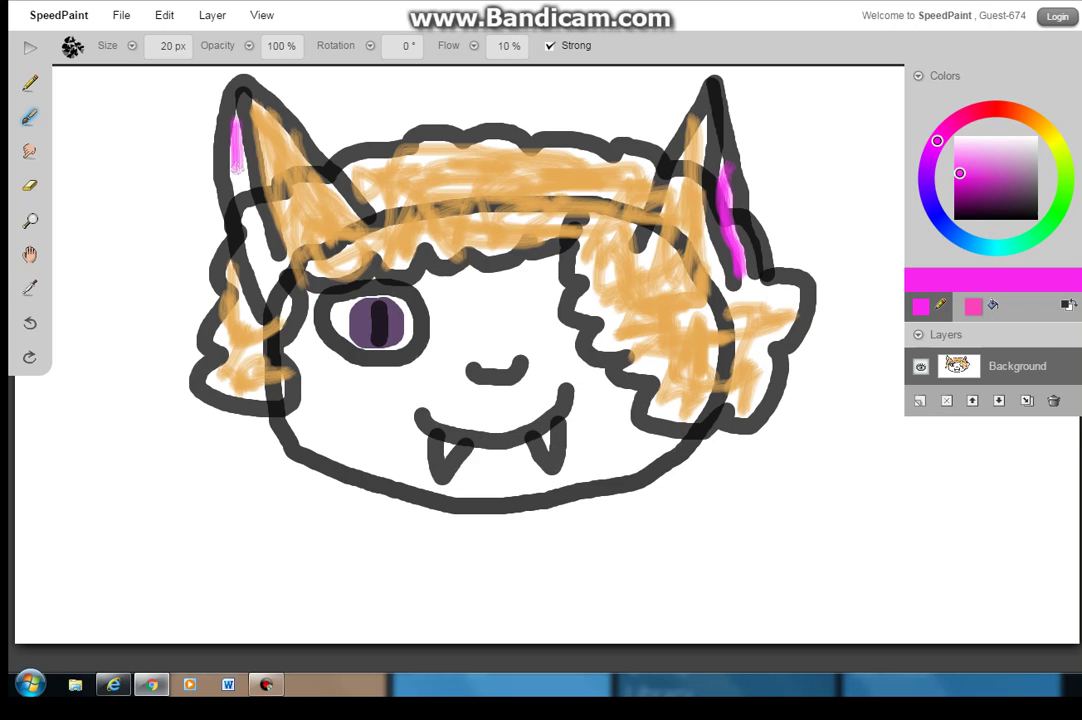
drag(237, 204, 264, 291)
mouse_move(236, 118)
mouse_down()
mouse_move(258, 268)
mouse_move(203, 125)
mouse_move(217, 200)
mouse_up()
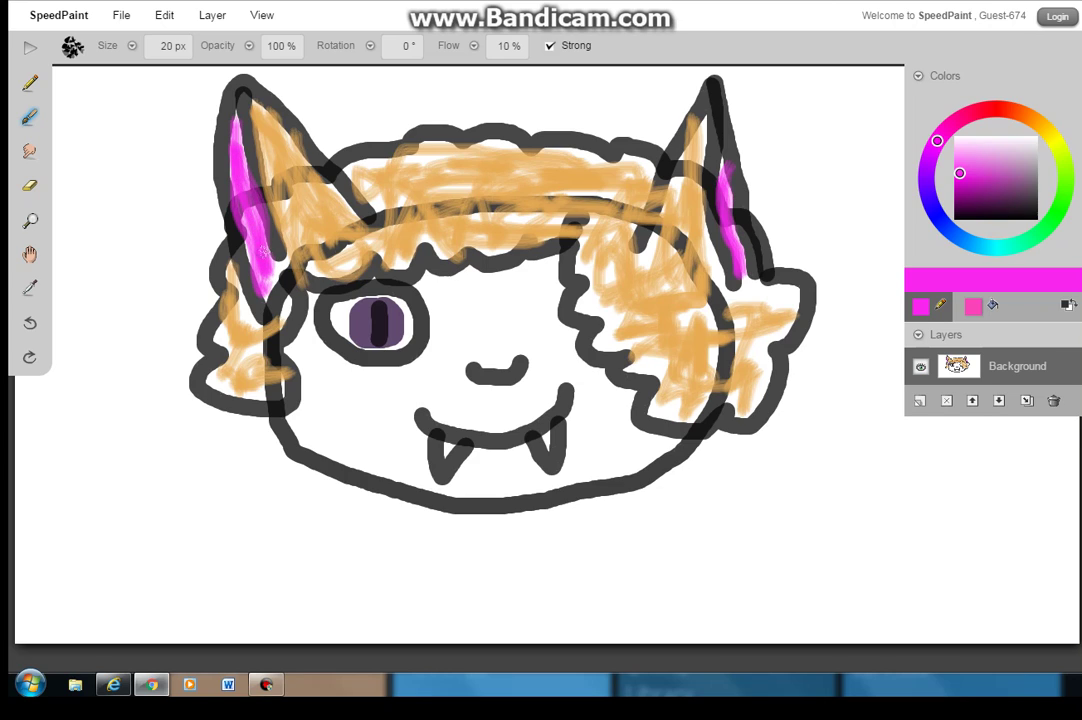
drag(262, 250, 238, 128)
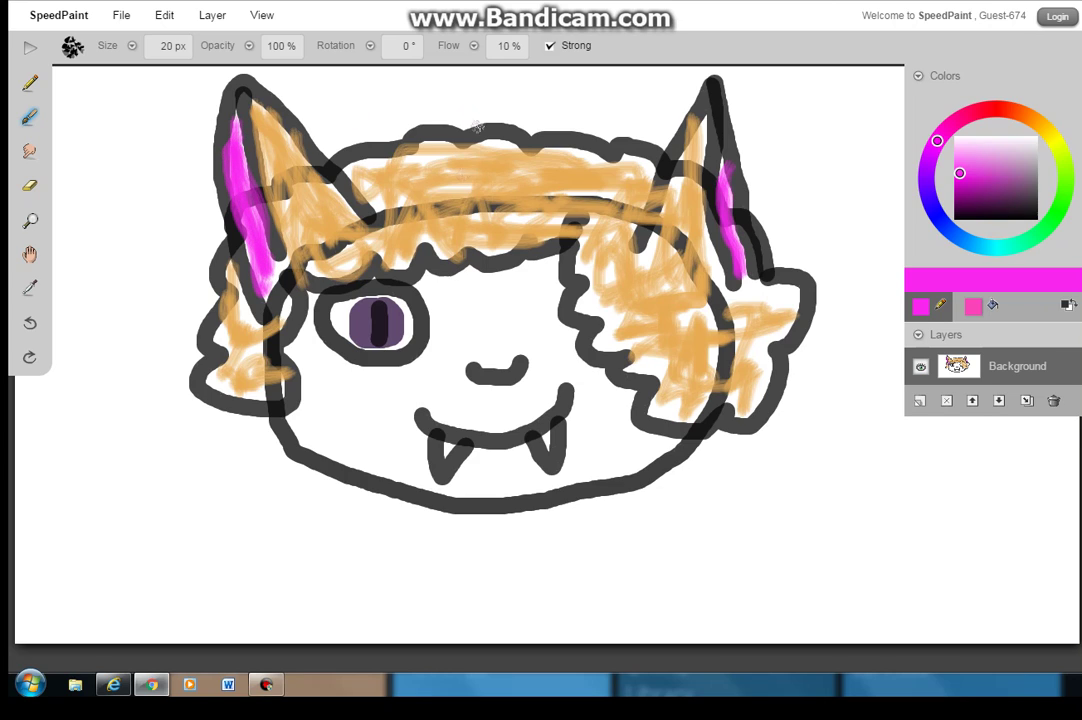
Set the outline colour to light orange and dab three freckles on the cheek below the eye
click(1038, 122)
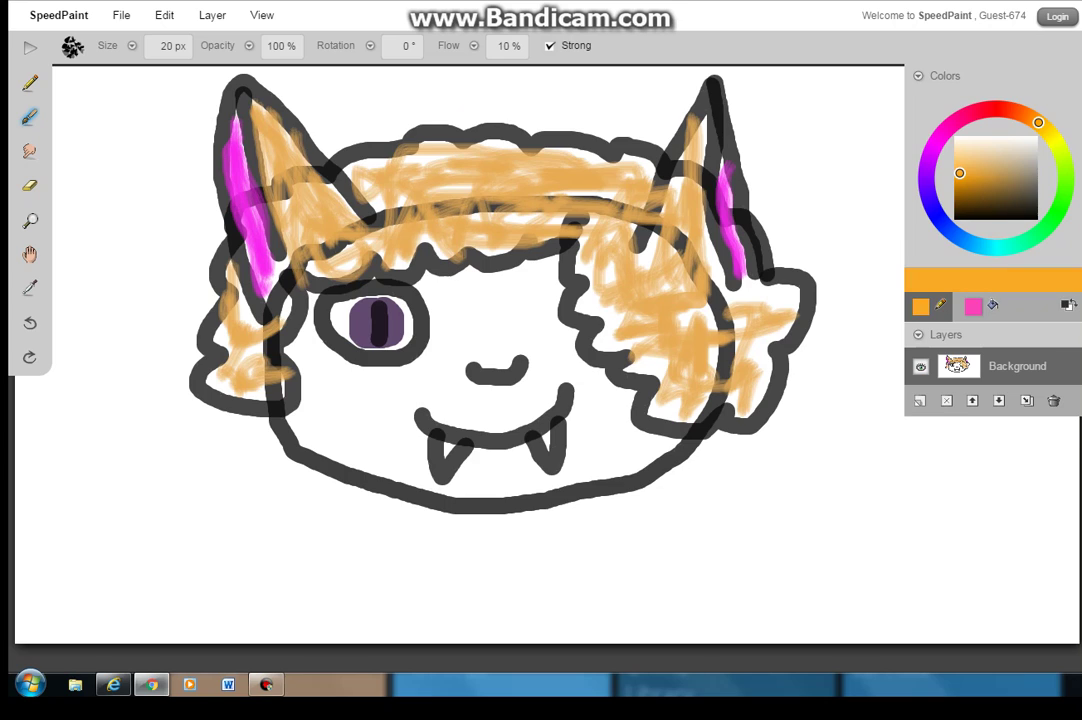
drag(960, 173, 966, 166)
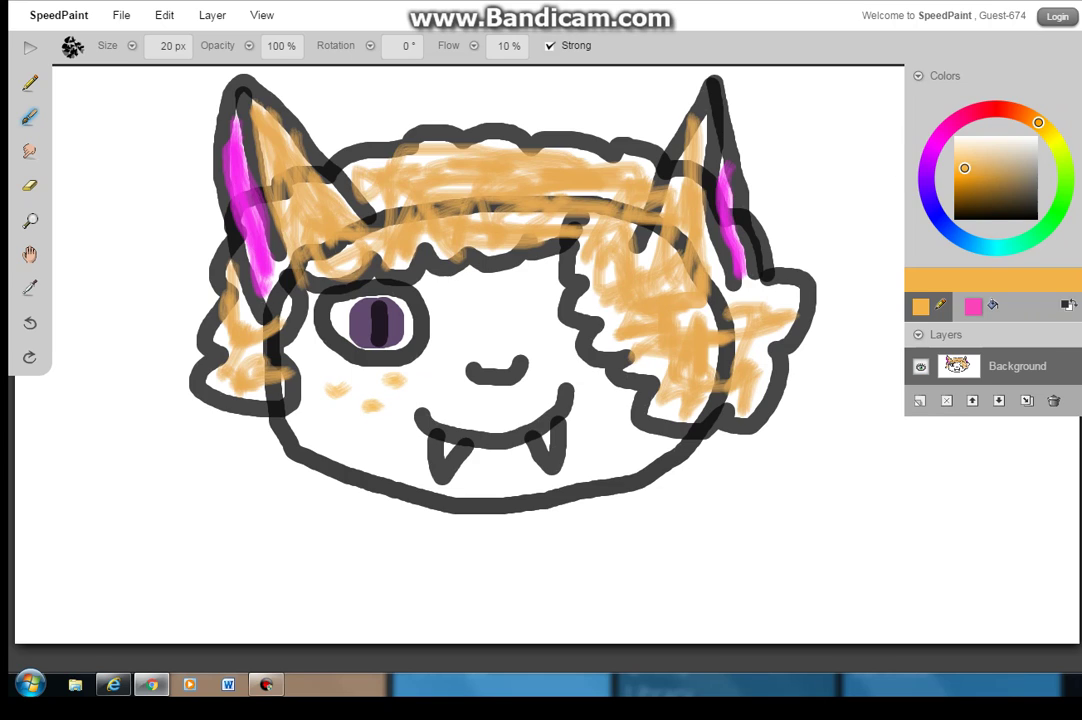
Set the outline colour to brown and paint the cheek between the right fang and the hair
drag(1000, 165, 1011, 174)
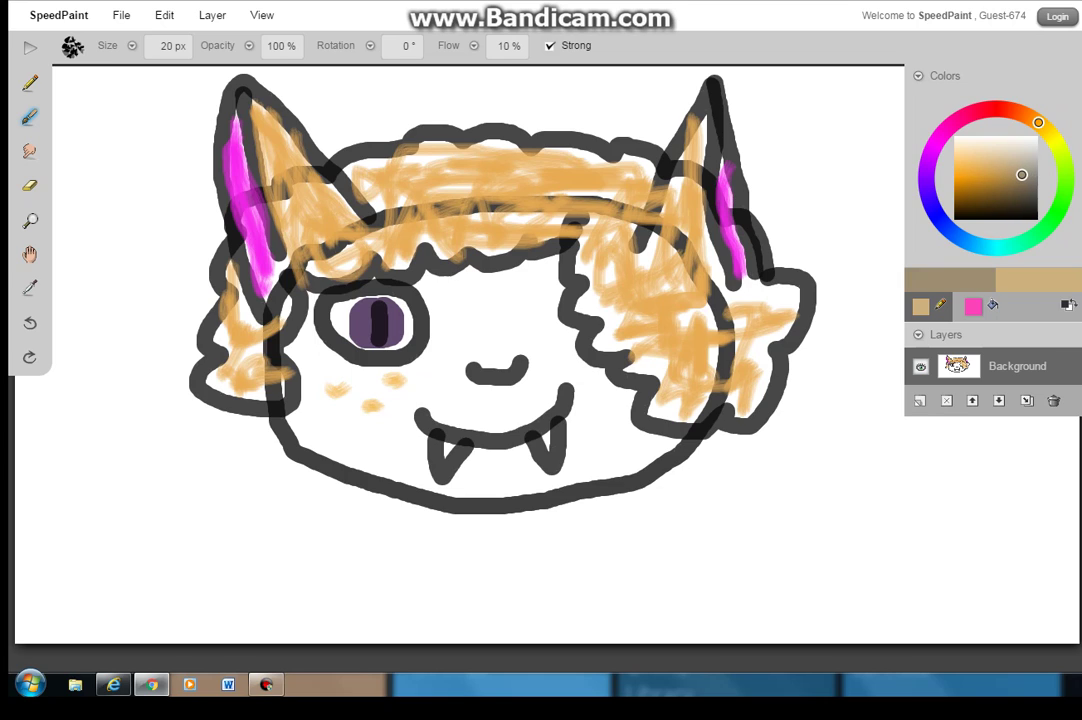
click(1012, 188)
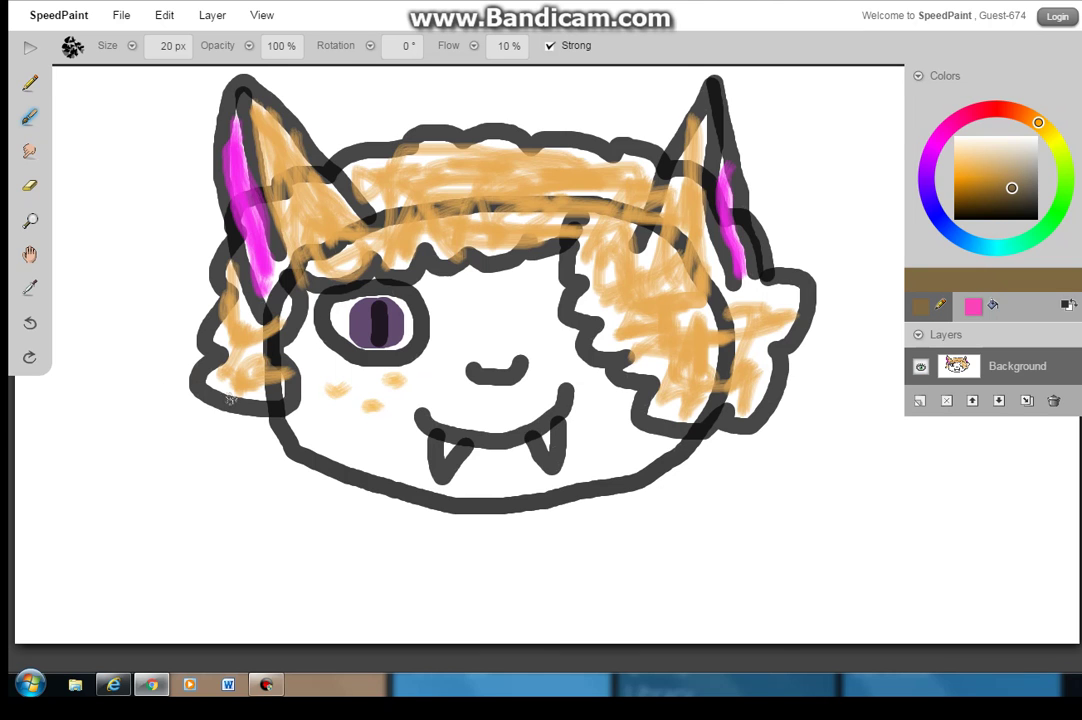
scroll(560, 345, up, 2)
scroll(527, 299, down, 2)
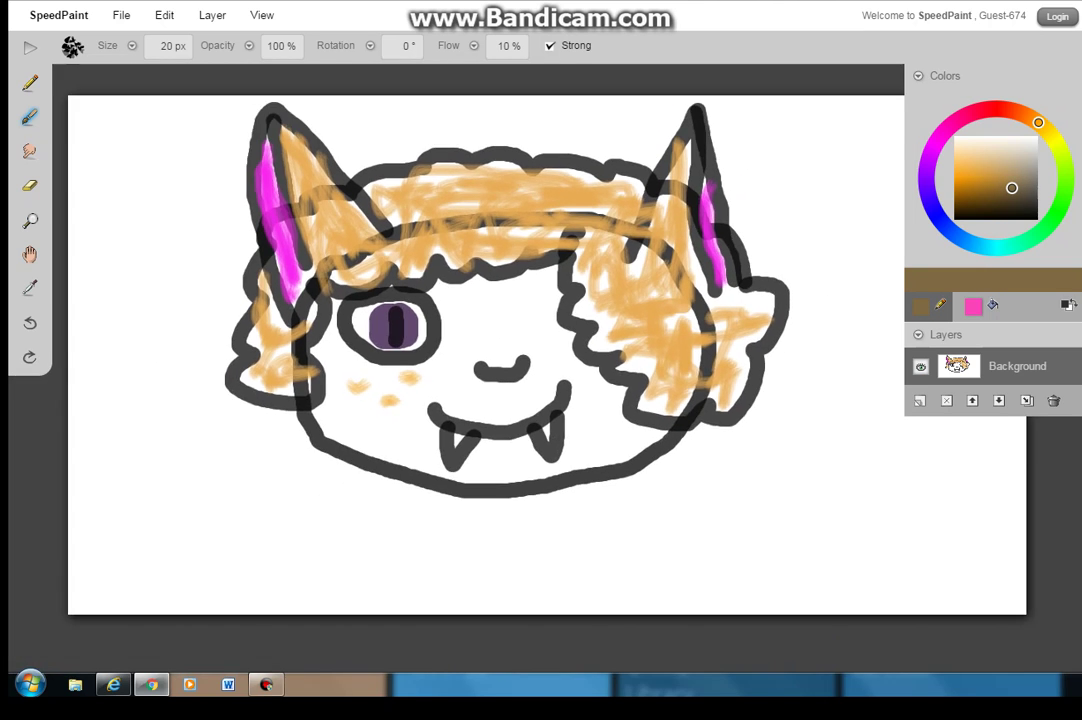
scroll(521, 274, up, 2)
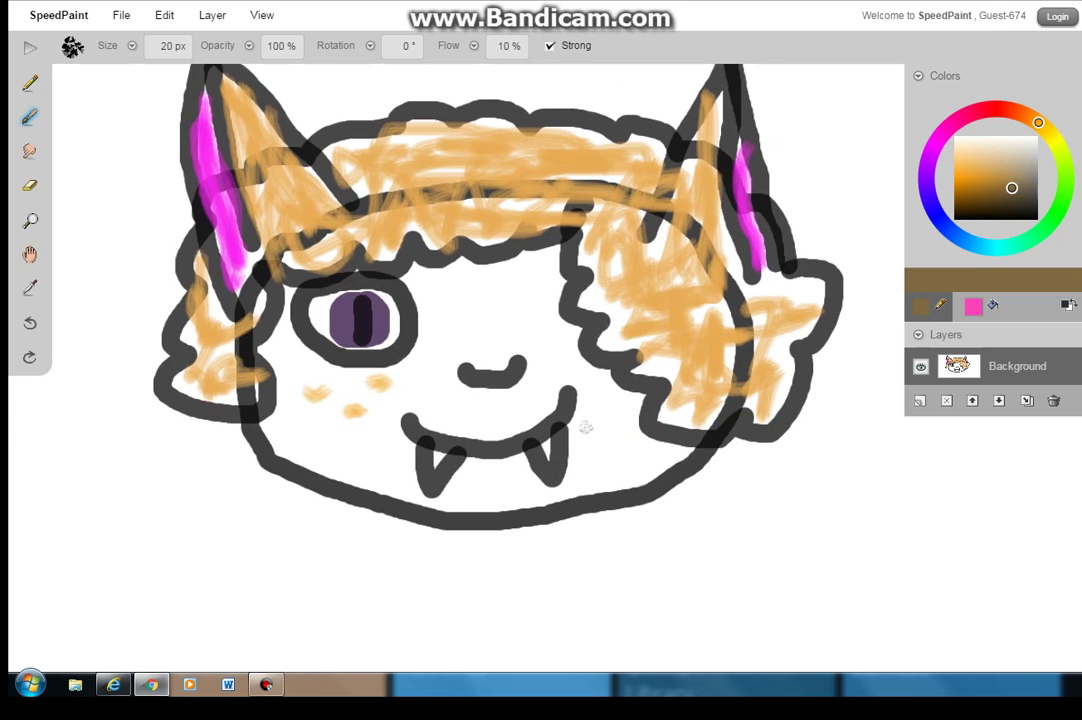
mouse_move(582, 430)
mouse_down()
mouse_move(582, 455)
mouse_move(592, 432)
mouse_move(595, 462)
mouse_move(675, 455)
mouse_move(604, 471)
mouse_move(638, 475)
mouse_move(677, 456)
mouse_up()
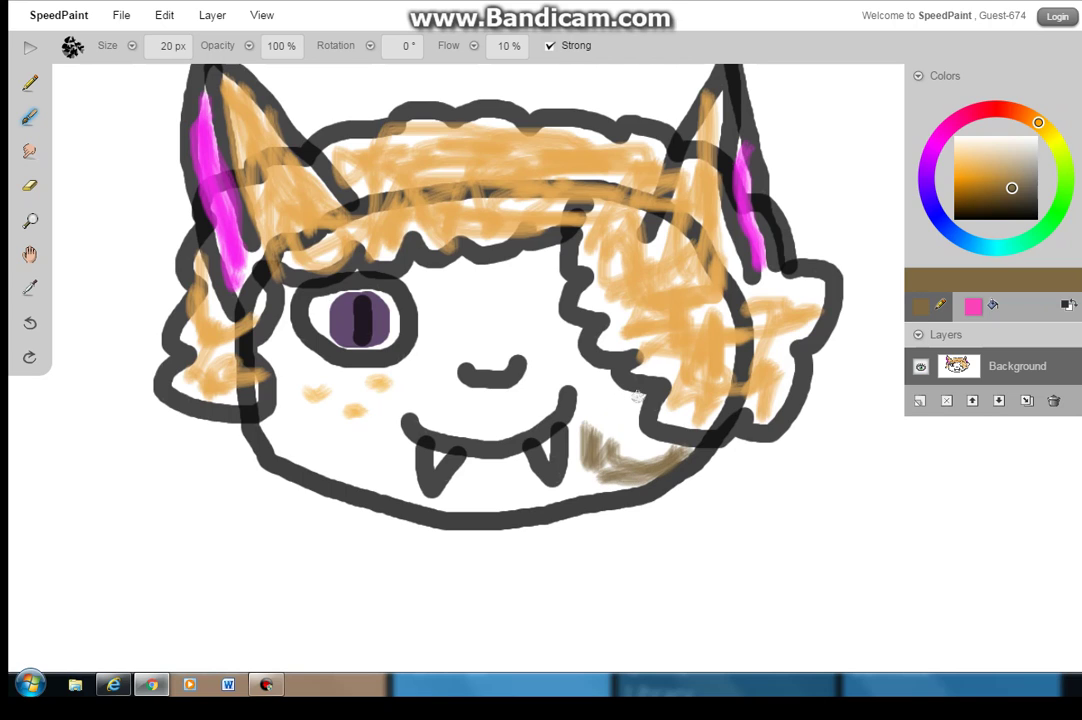
mouse_move(639, 397)
mouse_down()
mouse_move(659, 443)
mouse_move(615, 450)
mouse_move(649, 455)
mouse_move(611, 449)
mouse_move(605, 423)
mouse_move(633, 428)
mouse_move(633, 445)
mouse_move(595, 405)
mouse_move(589, 417)
mouse_move(594, 392)
mouse_move(588, 408)
mouse_move(584, 389)
mouse_move(574, 410)
mouse_move(599, 393)
mouse_up()
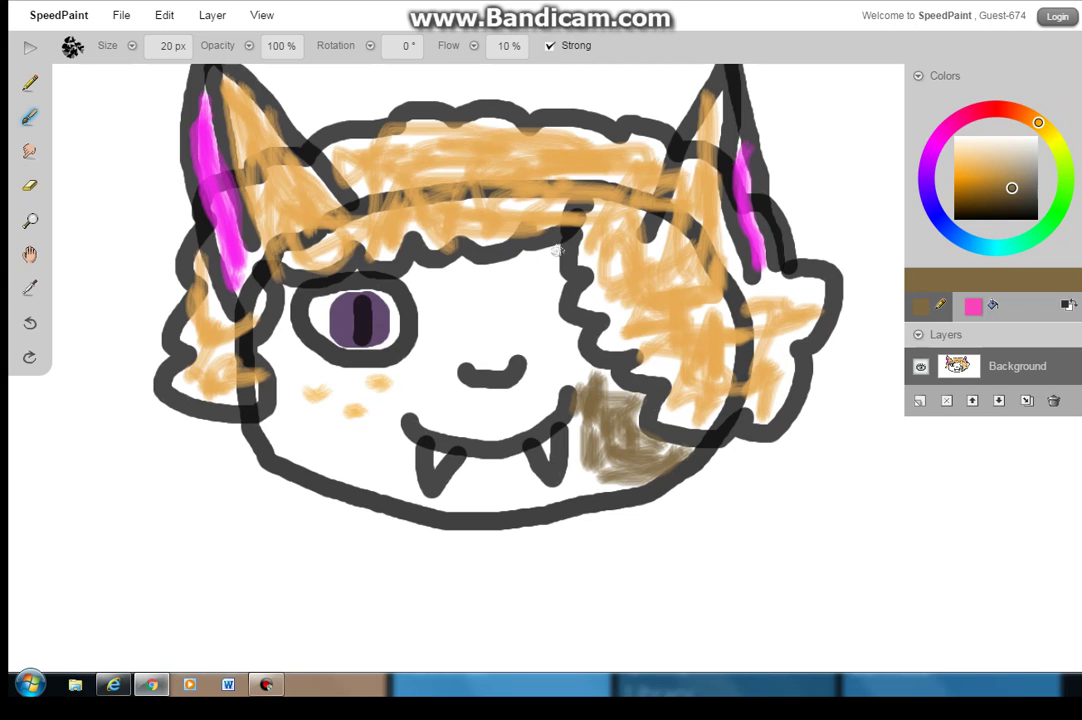
Paint the forehead brown beneath the bangs, along the right hair edge and down beside the eye
mouse_move(553, 250)
mouse_down()
mouse_move(413, 269)
mouse_move(428, 292)
mouse_move(419, 362)
mouse_up()
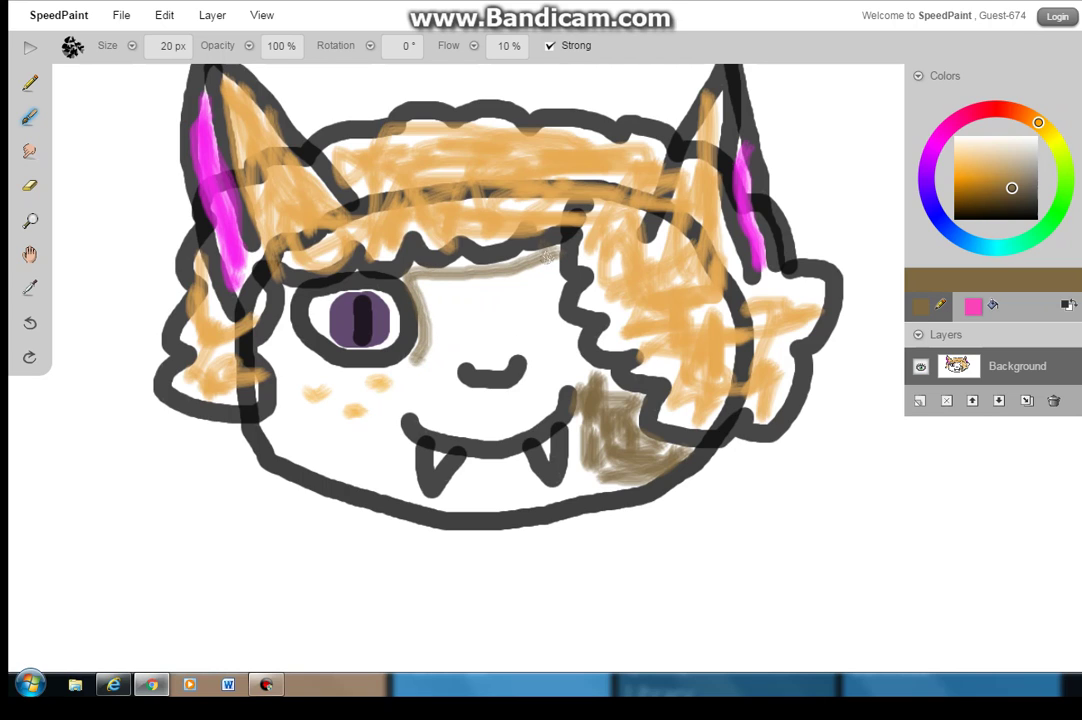
mouse_move(556, 258)
mouse_down()
mouse_move(555, 309)
mouse_move(580, 349)
mouse_up()
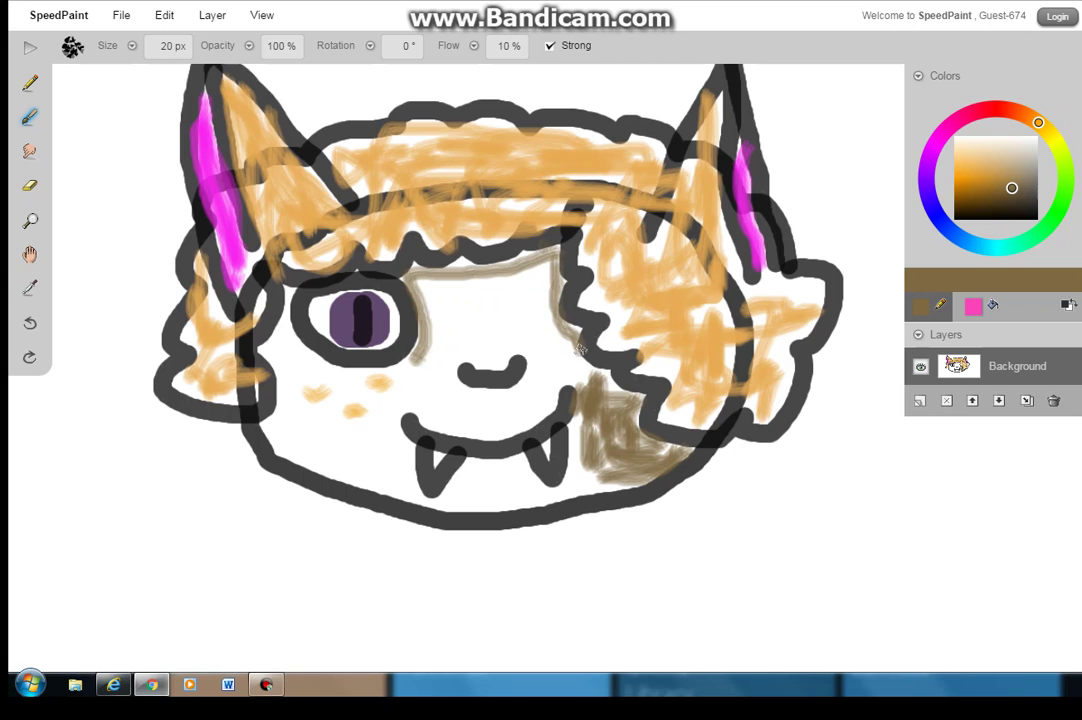
mouse_move(539, 280)
mouse_down()
mouse_move(488, 292)
mouse_move(537, 296)
mouse_move(460, 302)
mouse_move(503, 300)
mouse_move(422, 288)
mouse_move(540, 287)
mouse_move(527, 282)
mouse_move(540, 267)
mouse_move(550, 313)
mouse_move(481, 325)
mouse_move(534, 292)
mouse_up()
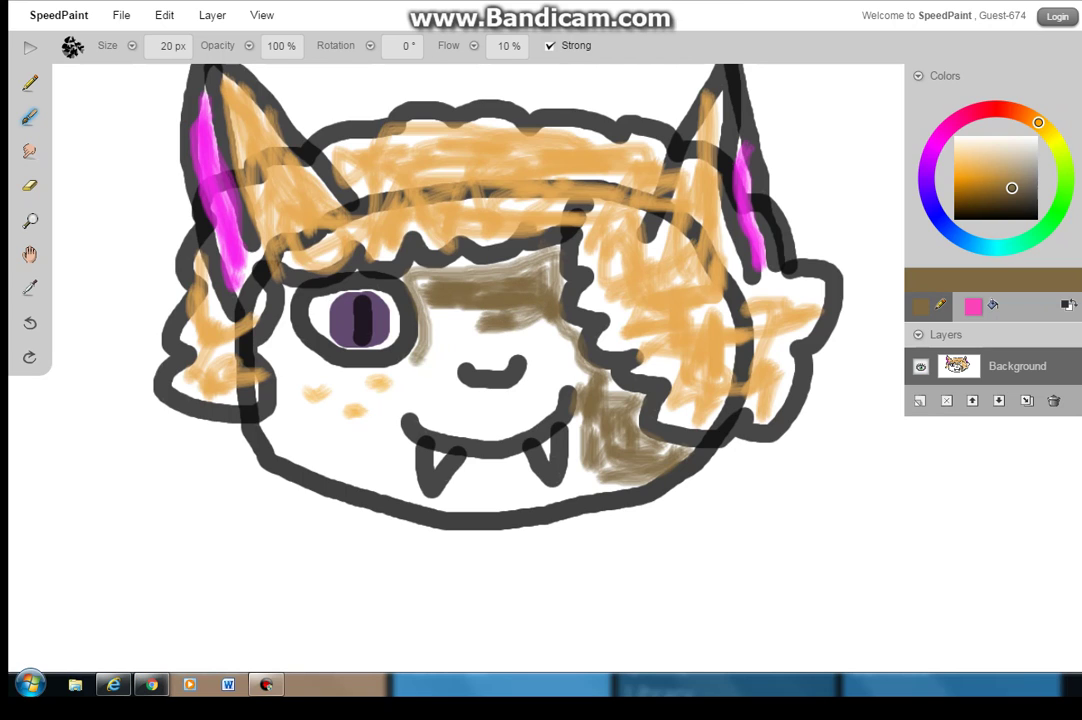
mouse_move(461, 317)
mouse_down()
mouse_move(430, 328)
mouse_move(433, 312)
mouse_move(463, 320)
mouse_move(473, 338)
mouse_move(427, 286)
mouse_up()
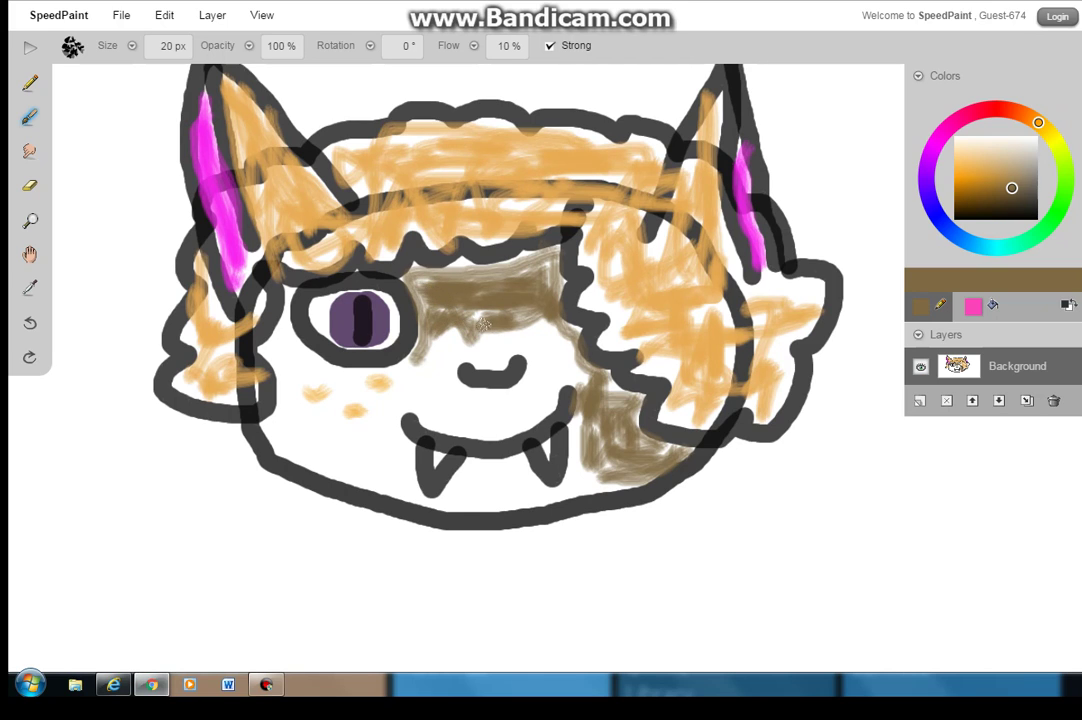
Paint brown along the left edge of the face and across the lower left jaw up to the left fang
scroll(484, 324, down, 2)
scroll(428, 290, up, 7)
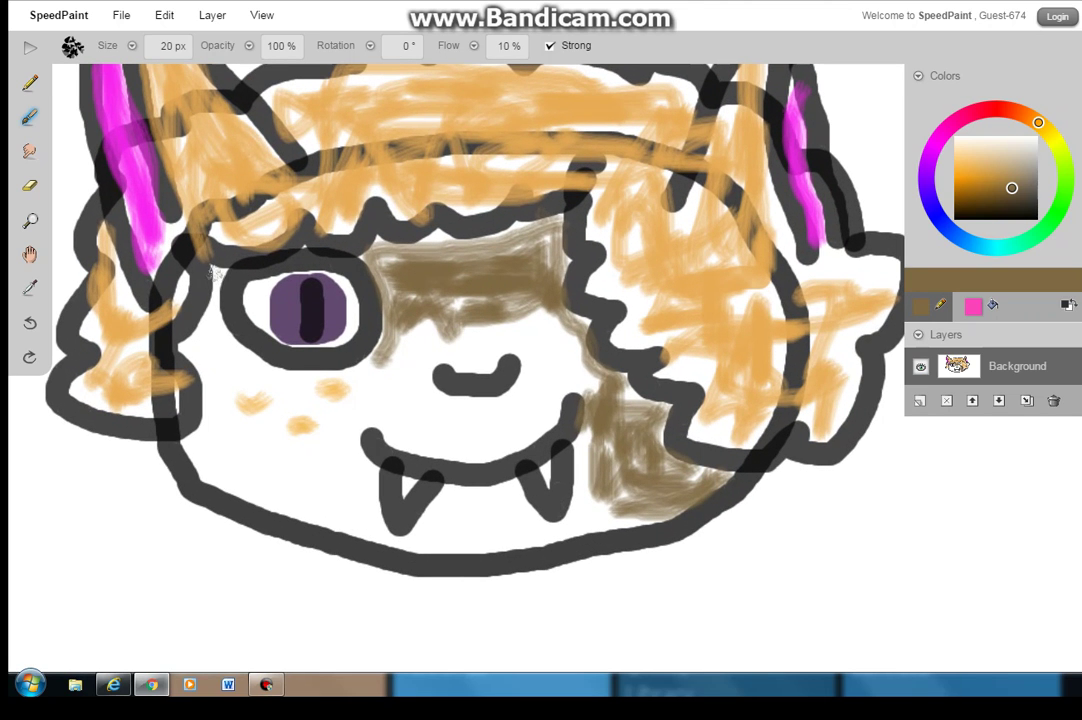
mouse_move(221, 271)
mouse_down()
mouse_move(187, 349)
mouse_move(186, 295)
mouse_move(180, 315)
mouse_move(170, 305)
mouse_move(200, 344)
mouse_move(186, 365)
mouse_move(197, 433)
mouse_move(186, 448)
mouse_move(283, 504)
mouse_up()
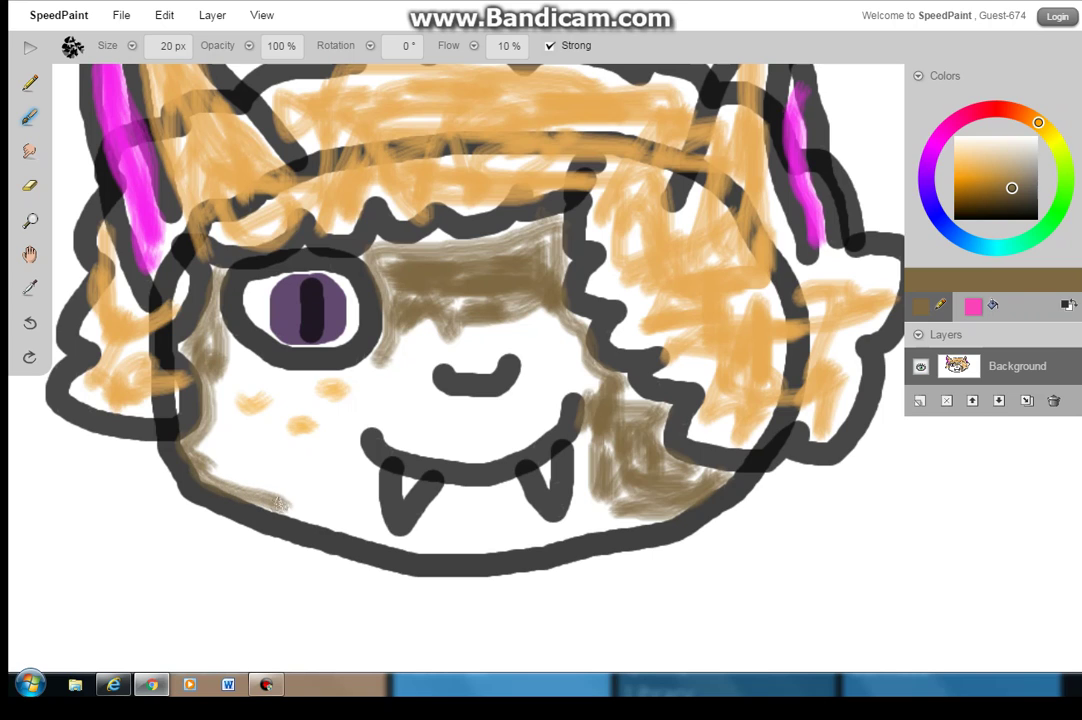
mouse_move(225, 457)
mouse_down()
mouse_move(250, 464)
mouse_move(245, 438)
mouse_move(207, 447)
mouse_move(265, 475)
mouse_move(221, 457)
mouse_up()
mouse_move(377, 470)
mouse_down()
mouse_move(370, 498)
mouse_move(381, 530)
mouse_move(280, 510)
mouse_up()
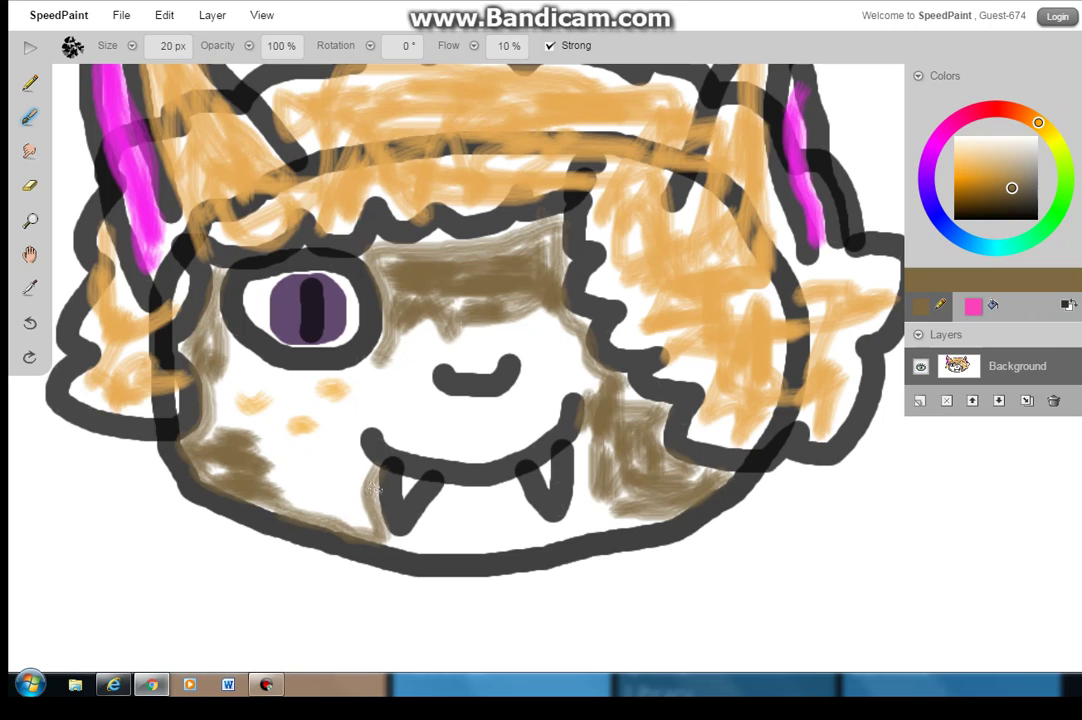
mouse_move(322, 460)
mouse_down()
mouse_move(255, 455)
mouse_move(370, 520)
mouse_move(300, 468)
mouse_move(262, 458)
mouse_move(231, 467)
mouse_up()
drag(230, 480, 288, 491)
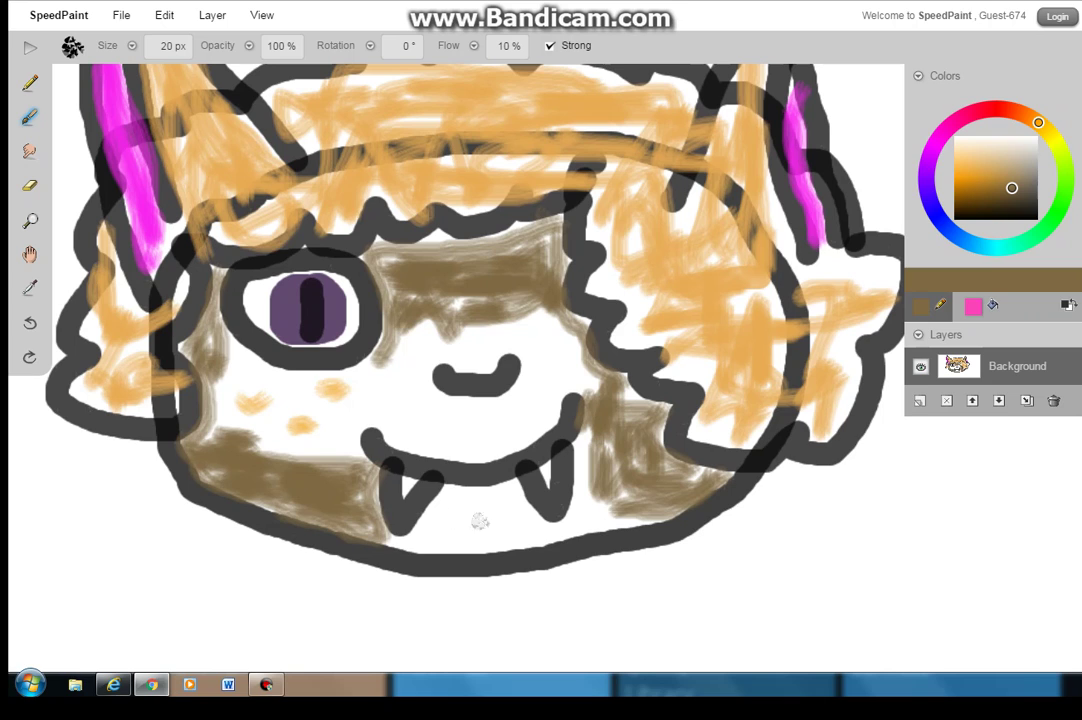
Outline and fill the chin area between the two fangs with brown
drag(514, 488, 542, 527)
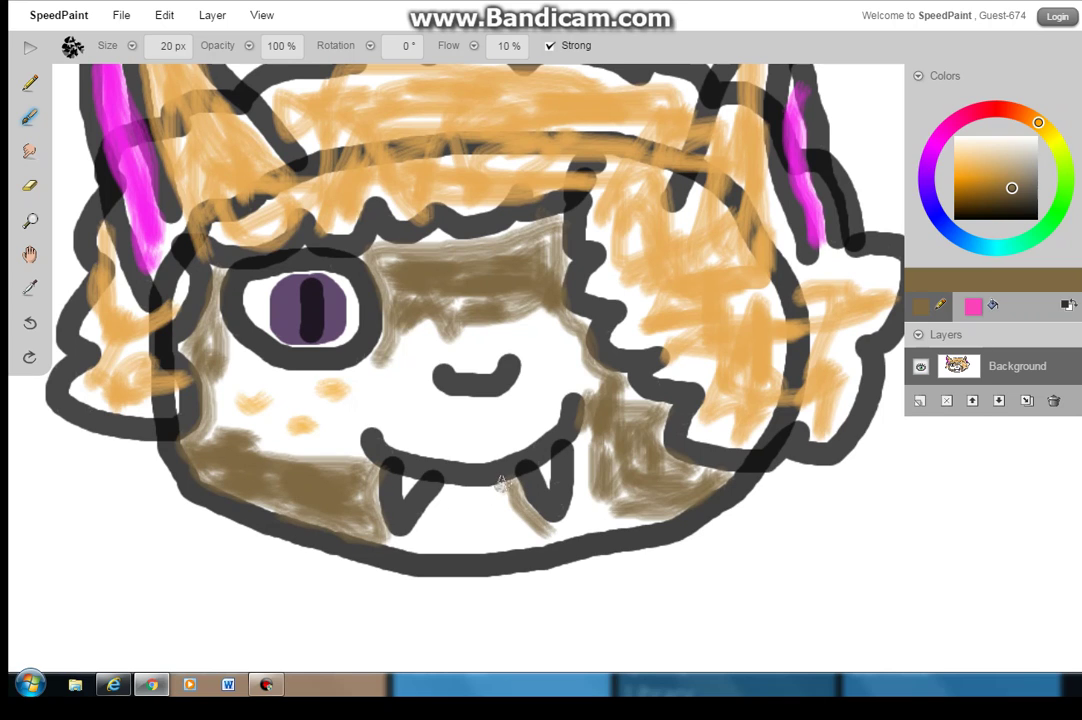
mouse_move(502, 484)
mouse_down()
mouse_move(444, 485)
mouse_move(437, 505)
mouse_move(385, 539)
mouse_move(537, 543)
mouse_up()
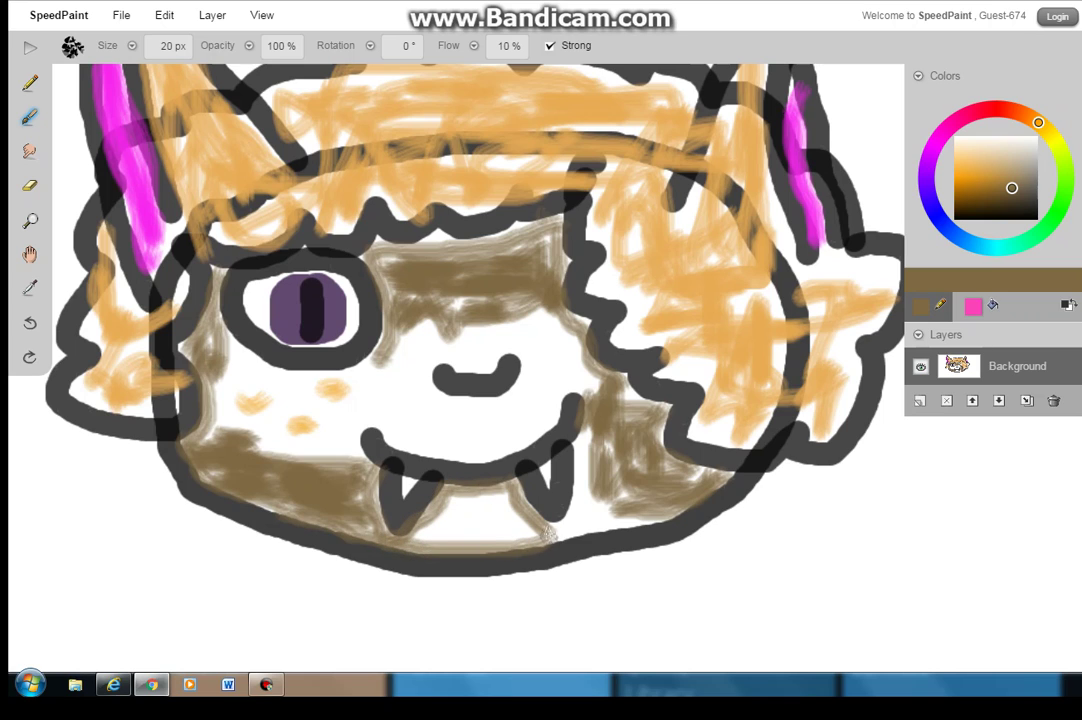
mouse_move(491, 495)
mouse_down()
mouse_move(479, 537)
mouse_move(506, 491)
mouse_move(513, 530)
mouse_move(542, 531)
mouse_move(493, 521)
mouse_move(504, 535)
mouse_move(426, 535)
mouse_move(470, 535)
mouse_move(418, 529)
mouse_move(464, 529)
mouse_move(444, 523)
mouse_move(498, 529)
mouse_move(450, 507)
mouse_move(496, 505)
mouse_move(438, 510)
mouse_up()
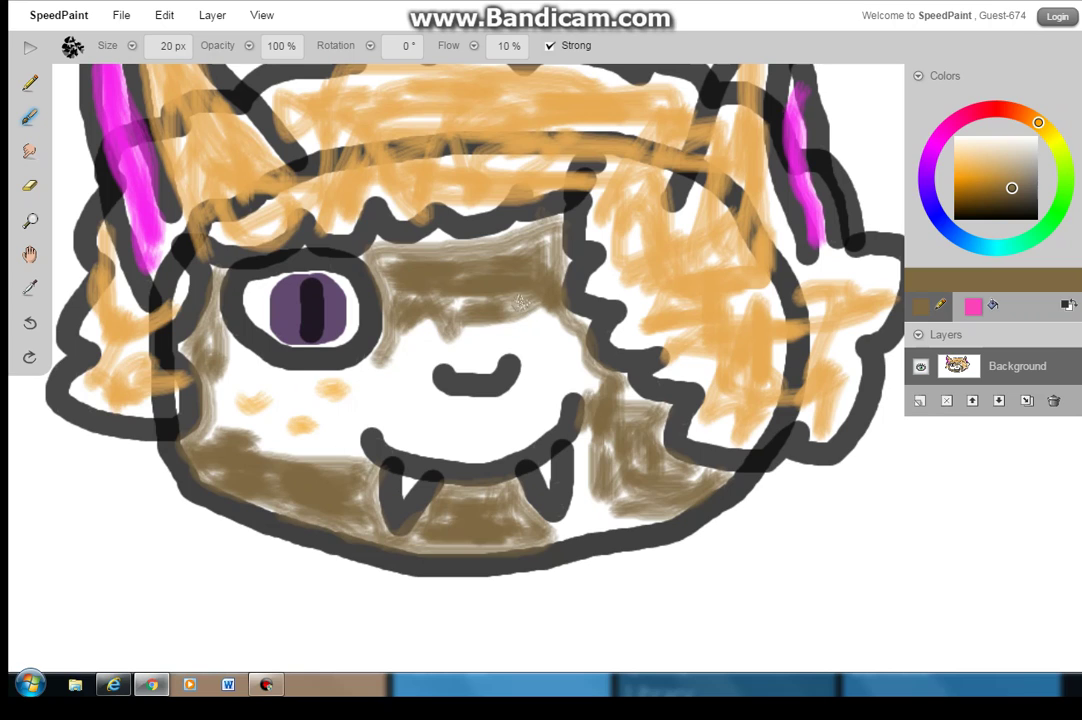
Paint brown around the nose and above the mouth, and extend it over the right cheek and lower right jaw
mouse_move(521, 302)
mouse_down()
mouse_move(491, 354)
mouse_move(470, 340)
mouse_move(500, 325)
mouse_move(480, 345)
mouse_move(493, 334)
mouse_move(480, 295)
mouse_move(450, 270)
mouse_move(480, 290)
mouse_move(500, 337)
mouse_up()
mouse_move(590, 390)
mouse_down()
mouse_move(567, 358)
mouse_move(545, 384)
mouse_move(539, 358)
mouse_move(531, 370)
mouse_up()
mouse_move(448, 315)
mouse_down()
mouse_move(415, 342)
mouse_move(365, 330)
mouse_move(360, 270)
mouse_move(315, 355)
mouse_up()
mouse_move(436, 355)
mouse_down()
mouse_move(394, 362)
mouse_move(392, 422)
mouse_move(441, 441)
mouse_move(491, 440)
mouse_move(441, 439)
mouse_move(498, 437)
mouse_move(482, 425)
mouse_move(500, 421)
mouse_move(415, 400)
mouse_move(414, 373)
mouse_move(421, 404)
mouse_move(491, 423)
mouse_move(383, 421)
mouse_move(390, 442)
mouse_move(447, 447)
mouse_up()
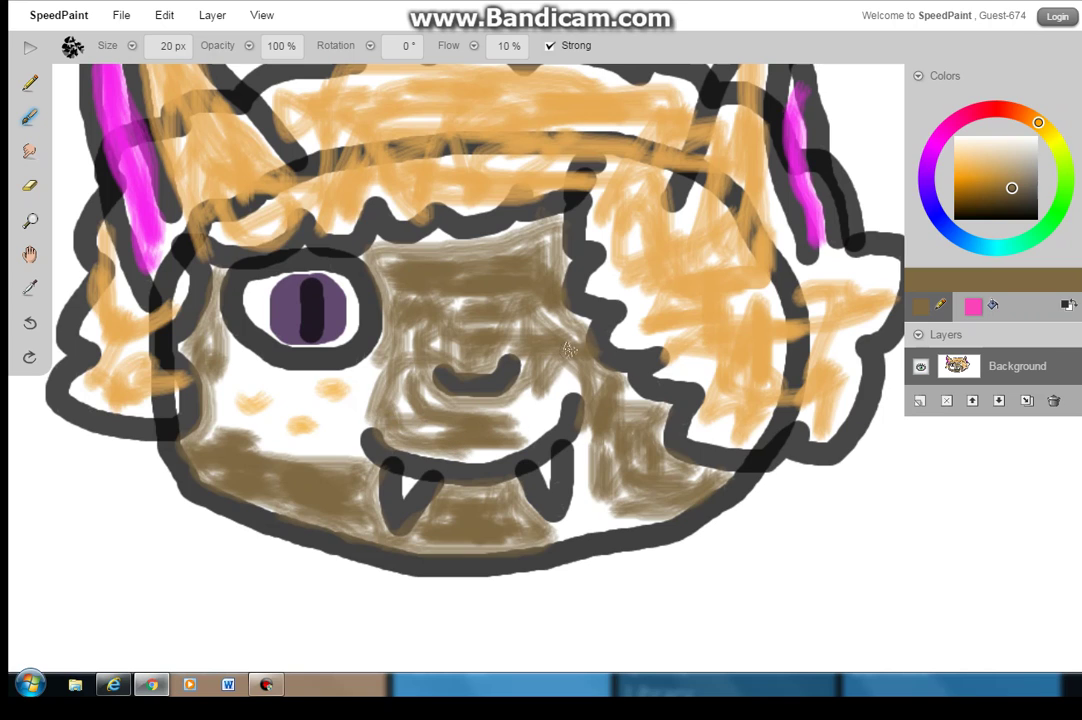
mouse_move(570, 349)
mouse_down()
mouse_move(520, 420)
mouse_move(554, 406)
mouse_move(500, 406)
mouse_move(578, 381)
mouse_move(518, 401)
mouse_move(514, 412)
mouse_move(544, 409)
mouse_move(507, 434)
mouse_move(436, 441)
mouse_move(411, 394)
mouse_move(426, 400)
mouse_move(404, 408)
mouse_move(448, 447)
mouse_move(485, 453)
mouse_move(532, 436)
mouse_move(579, 388)
mouse_move(595, 435)
mouse_move(581, 449)
mouse_move(583, 507)
mouse_move(555, 531)
mouse_move(560, 522)
mouse_move(643, 529)
mouse_move(651, 517)
mouse_move(638, 511)
mouse_move(555, 517)
mouse_move(591, 496)
mouse_move(627, 383)
mouse_up()
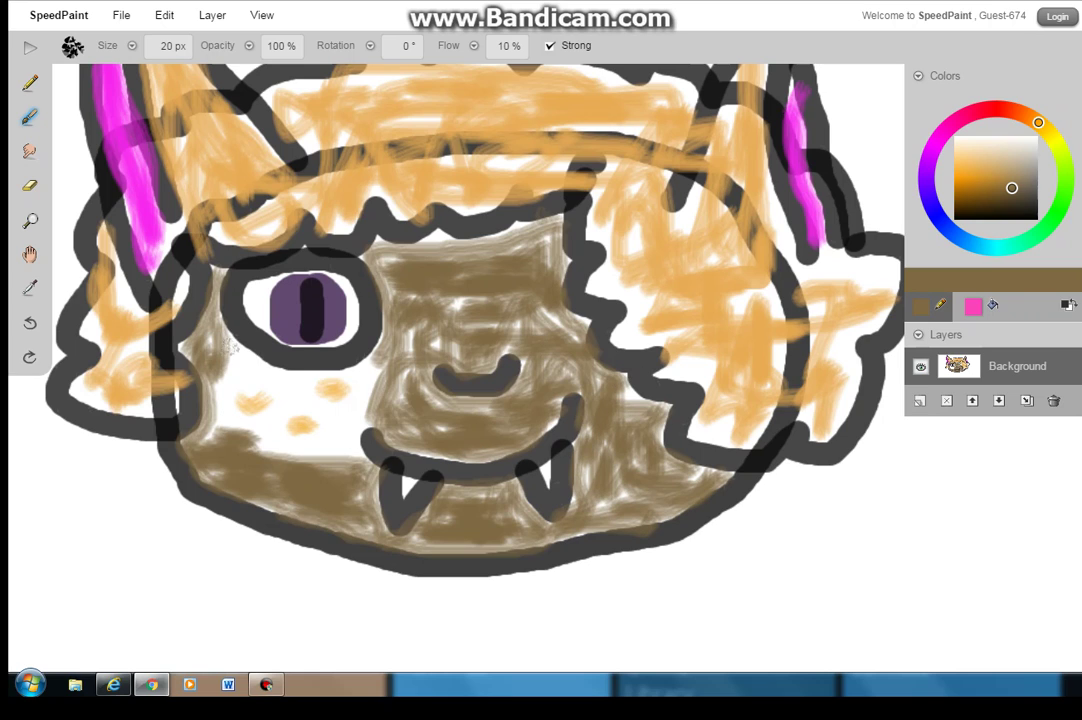
Paint the left cheek brown over the freckles and fill remaining white gaps around the nose, mouth and jaw
mouse_move(229, 345)
mouse_down()
mouse_move(345, 374)
mouse_move(393, 346)
mouse_move(333, 458)
mouse_move(367, 408)
mouse_up()
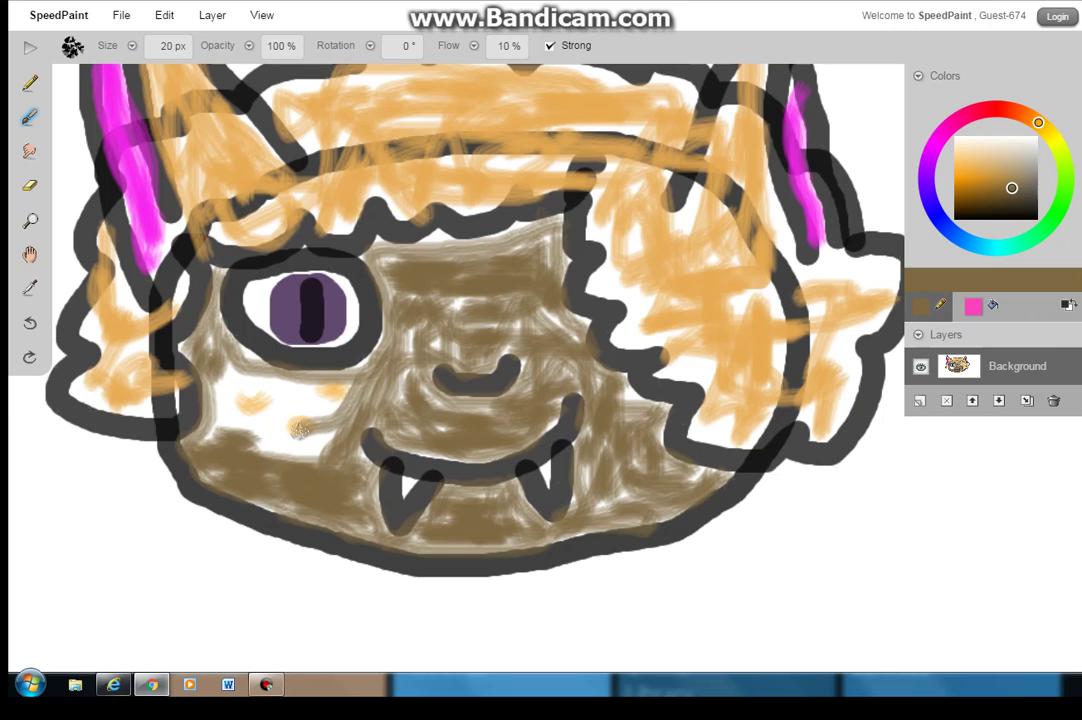
mouse_move(242, 421)
mouse_down()
mouse_move(321, 418)
mouse_move(253, 411)
mouse_move(268, 408)
mouse_move(381, 408)
mouse_move(236, 384)
mouse_move(341, 389)
mouse_move(295, 436)
mouse_move(336, 432)
mouse_move(330, 442)
mouse_move(294, 432)
mouse_move(288, 417)
mouse_move(258, 424)
mouse_up()
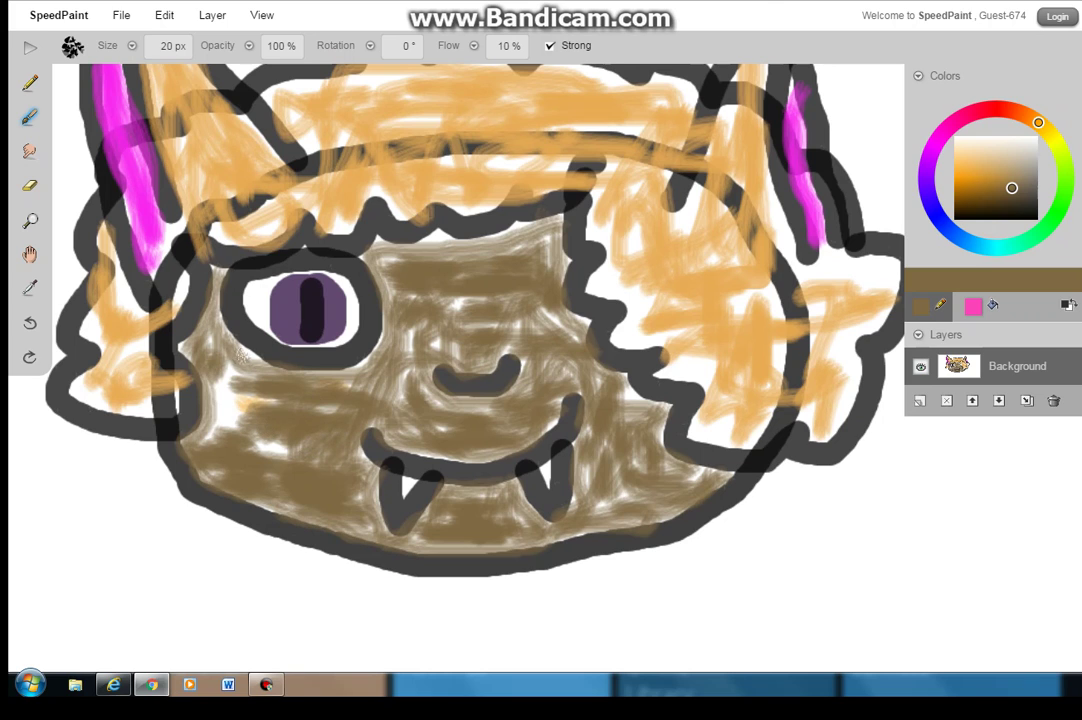
mouse_move(240, 355)
mouse_down()
mouse_move(236, 396)
mouse_move(259, 458)
mouse_move(246, 393)
mouse_move(229, 423)
mouse_move(224, 376)
mouse_move(213, 403)
mouse_move(260, 382)
mouse_move(233, 397)
mouse_move(221, 443)
mouse_move(257, 424)
mouse_move(261, 409)
mouse_move(267, 434)
mouse_move(303, 431)
mouse_move(305, 453)
mouse_move(261, 453)
mouse_up()
mouse_move(247, 376)
mouse_down()
mouse_move(202, 296)
mouse_move(187, 376)
mouse_up()
mouse_move(468, 317)
mouse_down()
mouse_move(410, 350)
mouse_move(402, 380)
mouse_move(414, 357)
mouse_move(445, 341)
mouse_move(405, 292)
mouse_move(478, 285)
mouse_move(477, 310)
mouse_move(344, 378)
mouse_move(392, 356)
mouse_up()
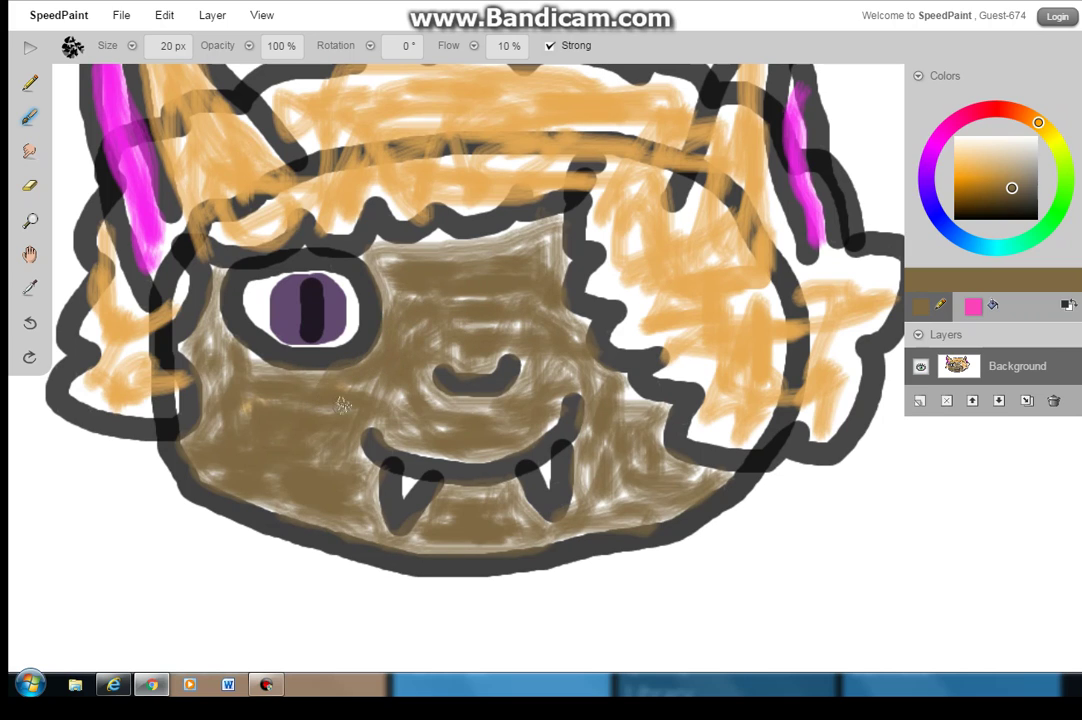
mouse_move(384, 411)
mouse_down()
mouse_move(421, 453)
mouse_move(483, 462)
mouse_up()
drag(218, 475, 292, 511)
Set the outline colour to golden orange and dab three freckles on the brown cheek below the eye
click(973, 176)
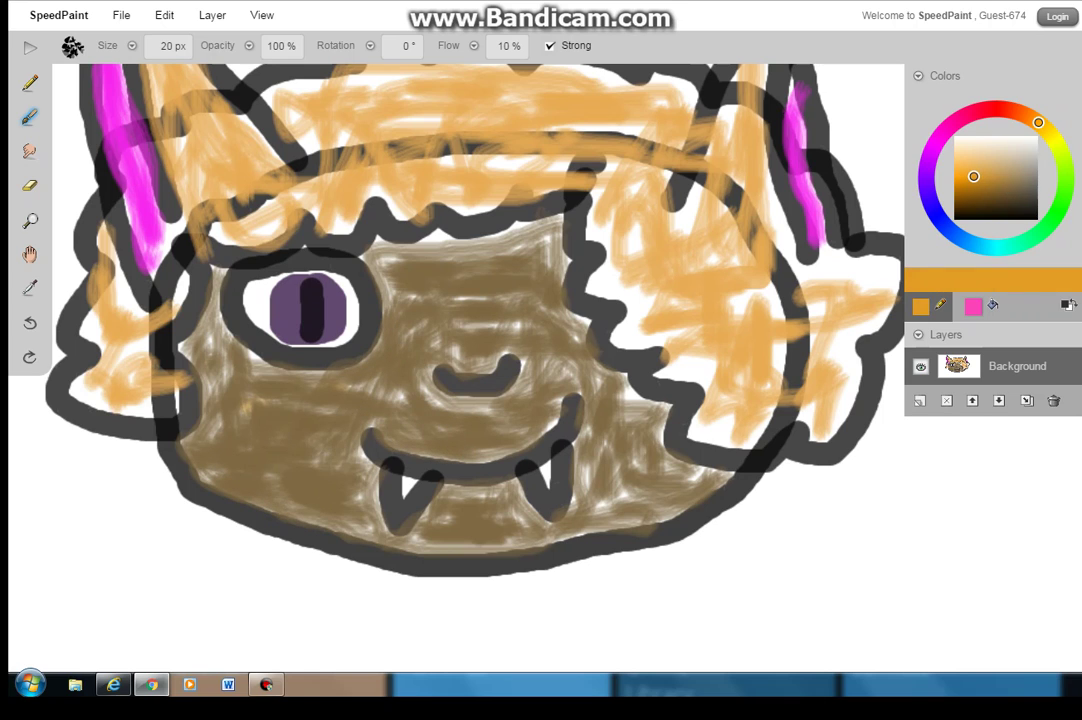
mouse_move(306, 418)
mouse_down()
mouse_move(328, 418)
mouse_move(285, 386)
mouse_up()
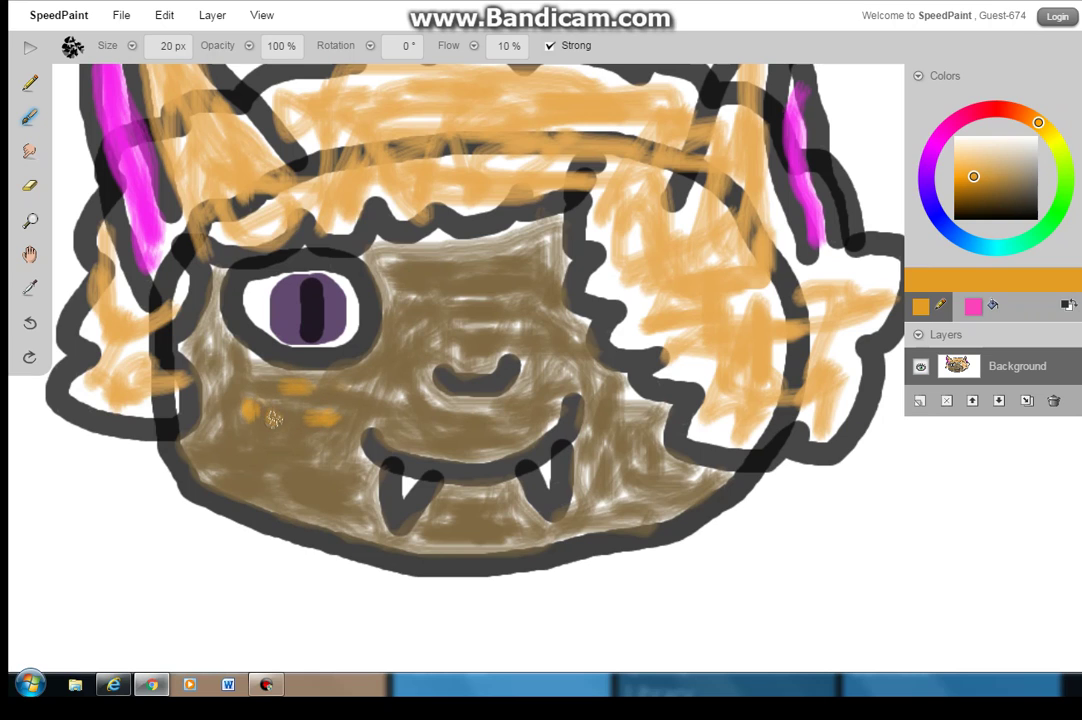
scroll(280, 417, down, 3)
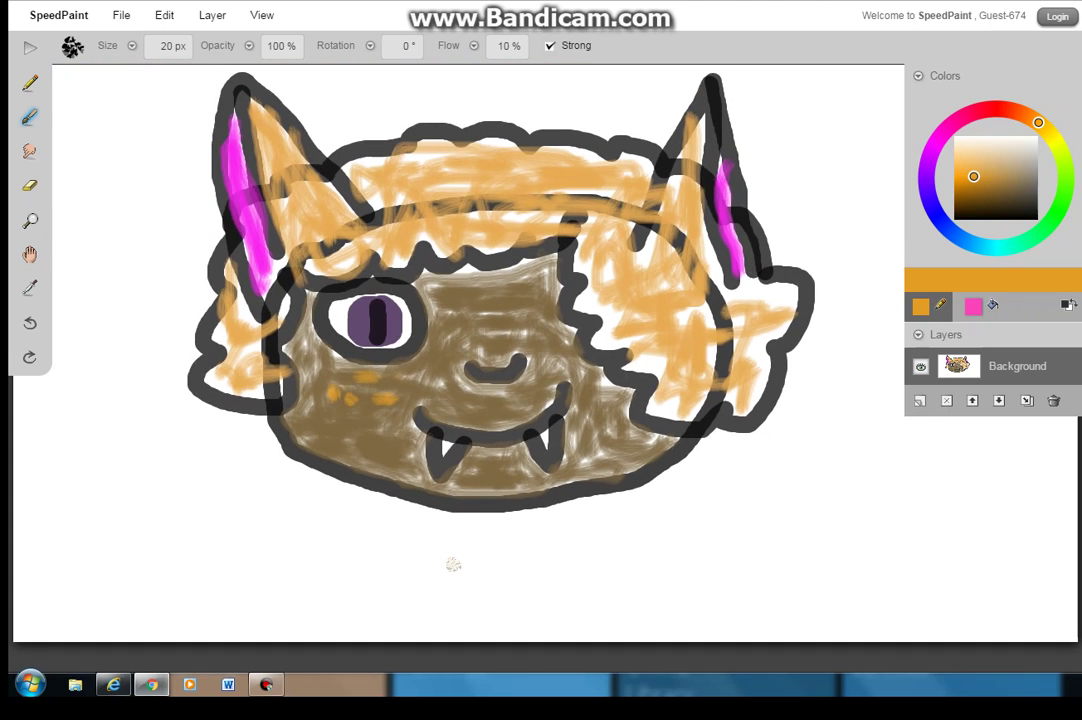
drag(453, 565, 464, 551)
click(30, 151)
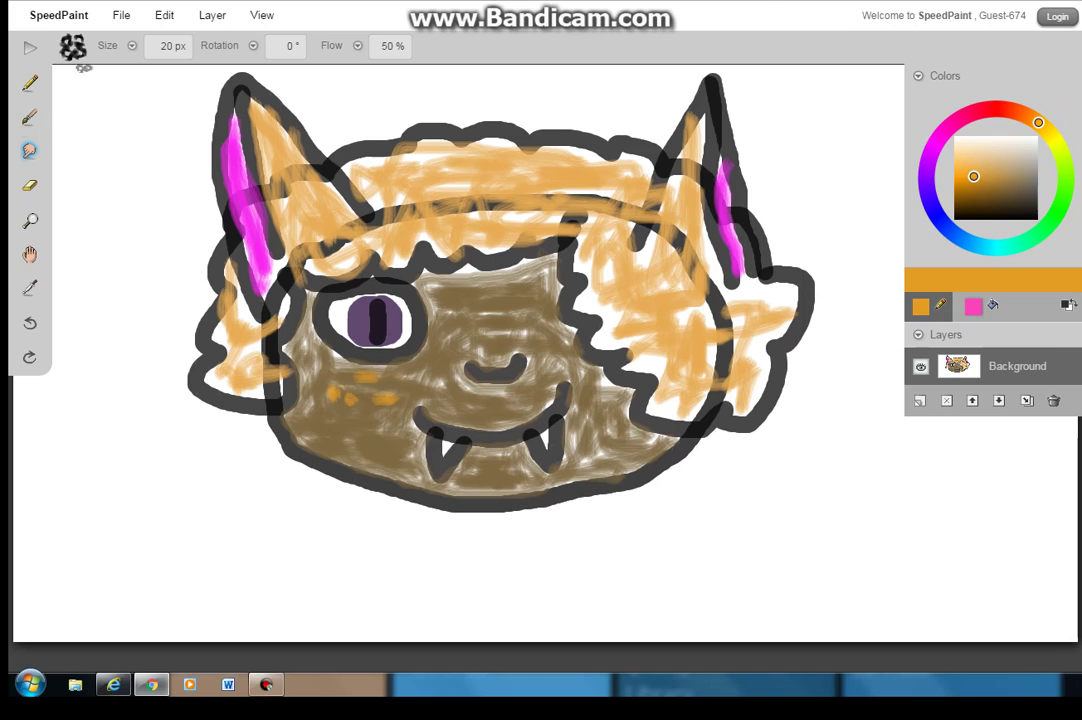
click(72, 46)
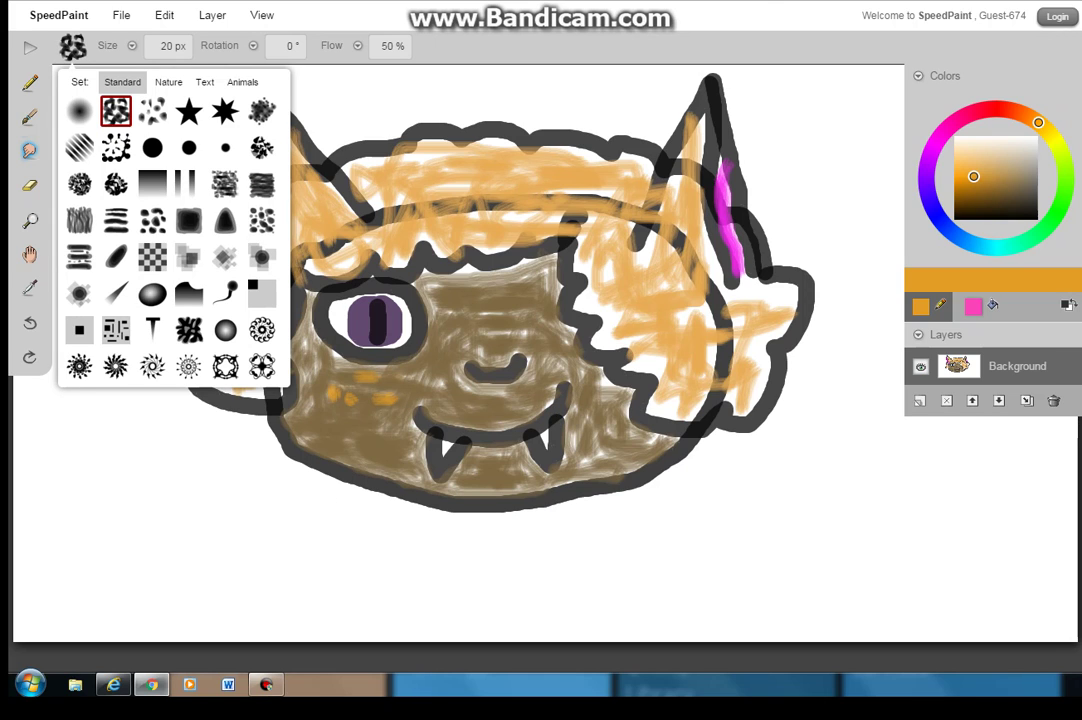
click(152, 293)
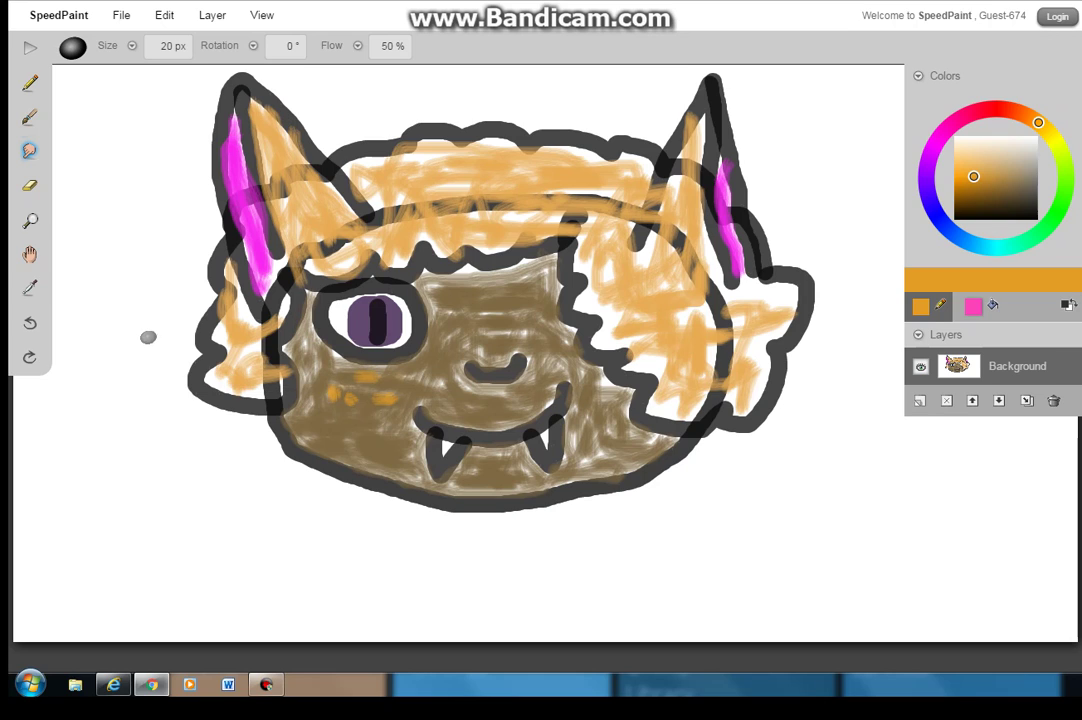
click(30, 82)
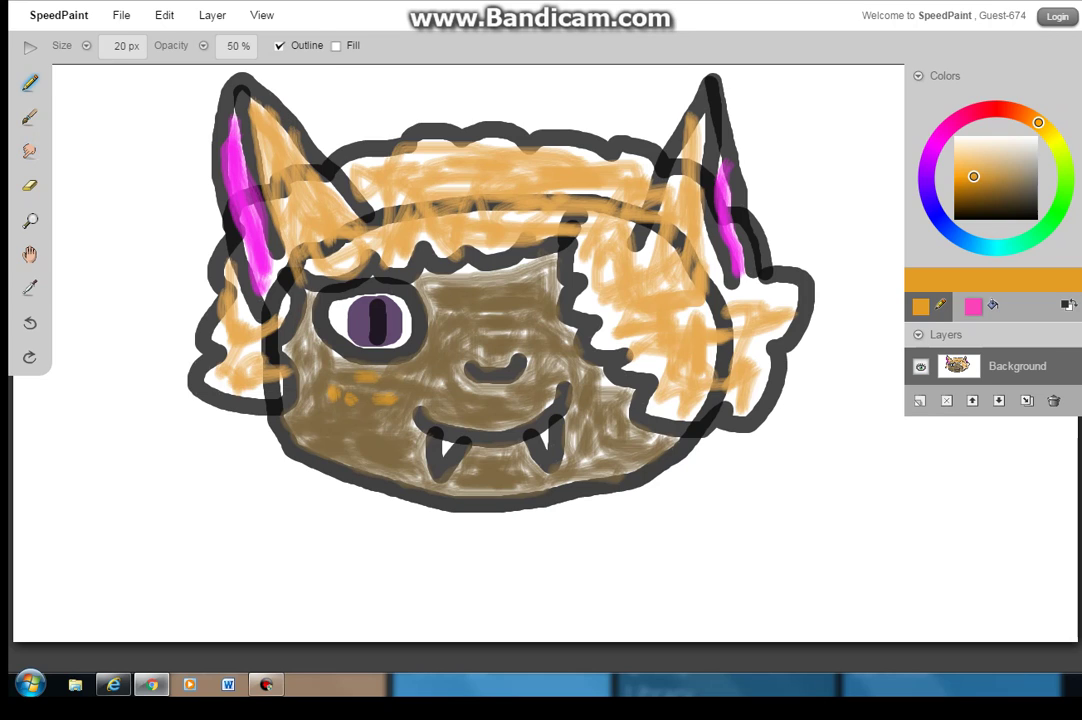
click(30, 151)
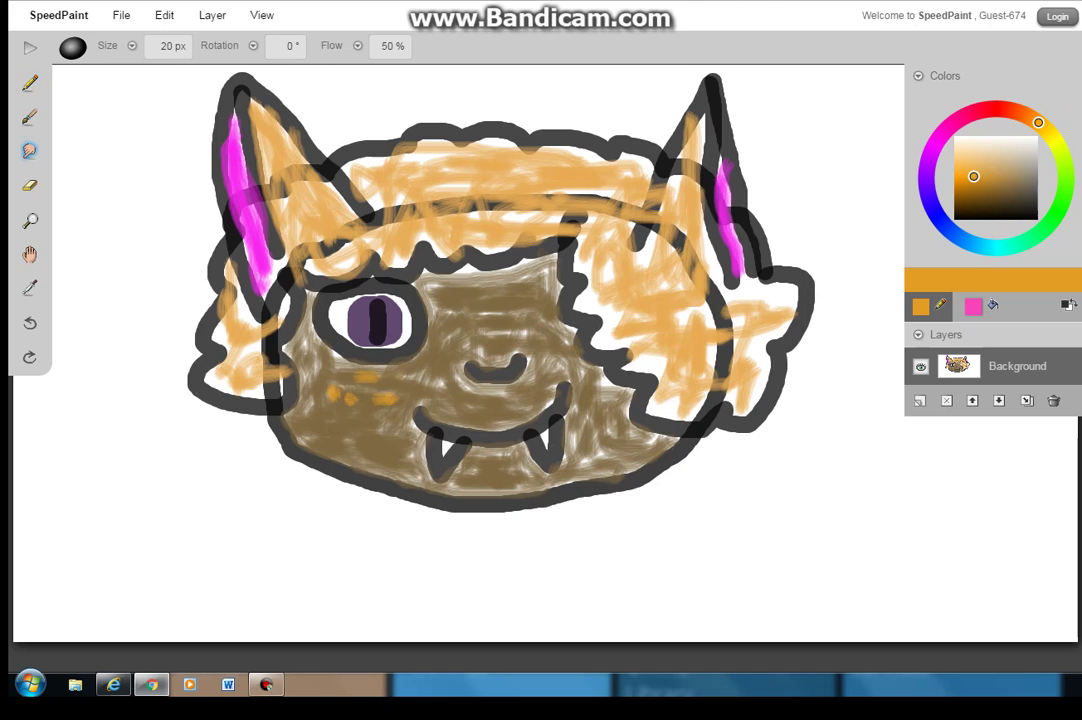
click(72, 47)
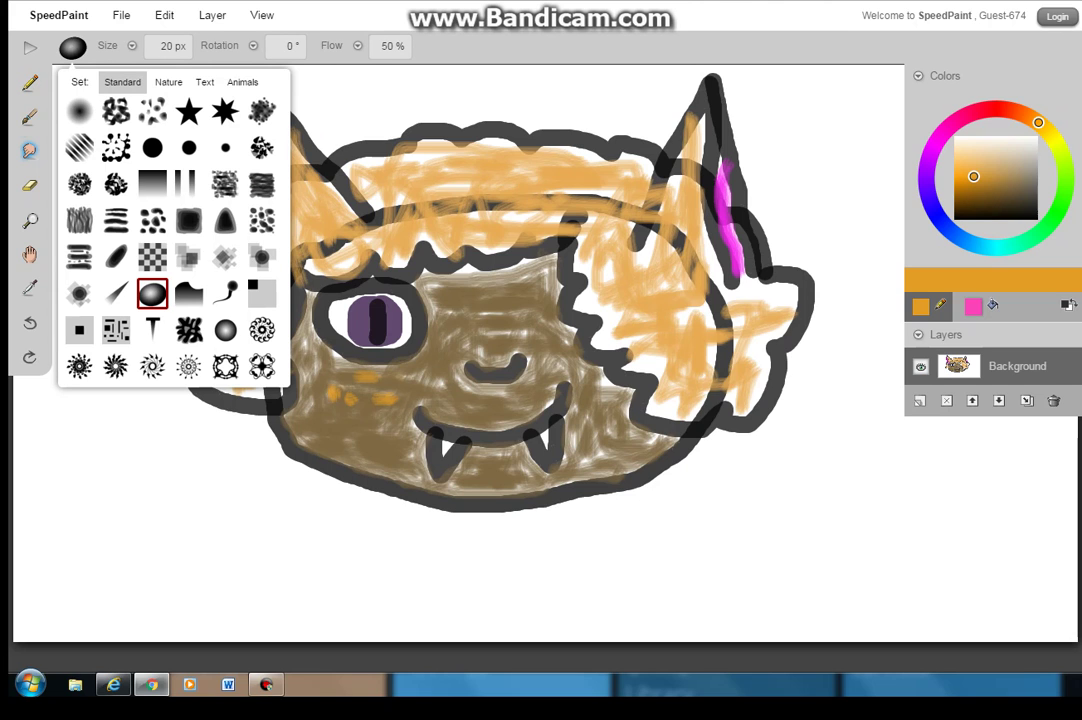
click(152, 293)
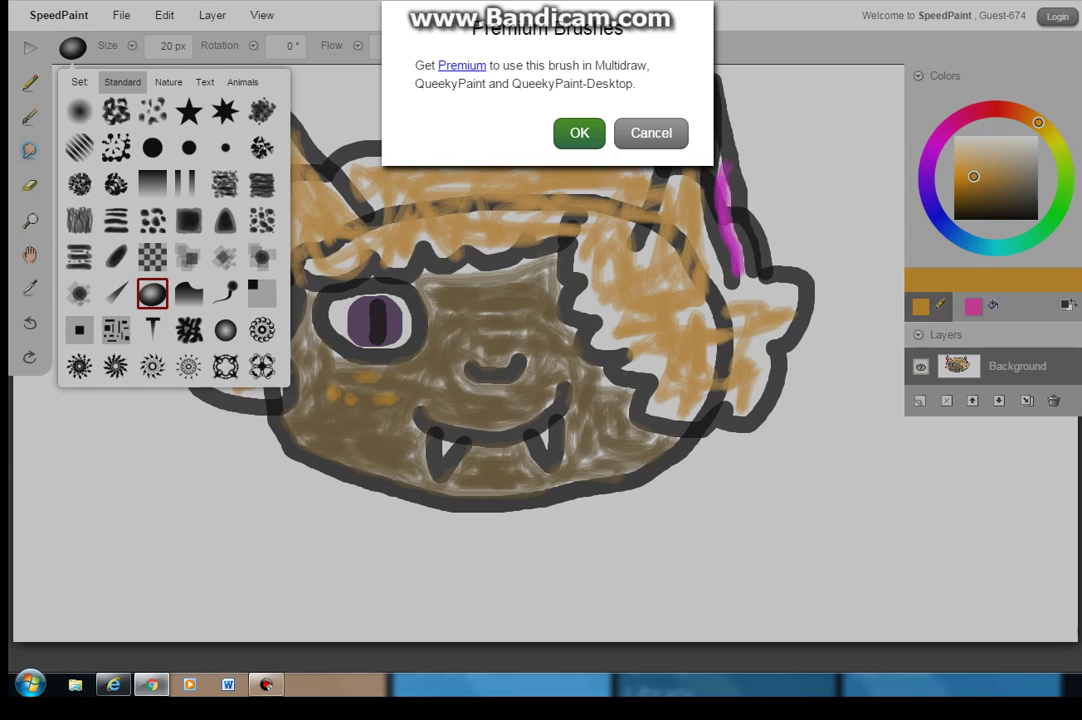
click(579, 133)
click(188, 220)
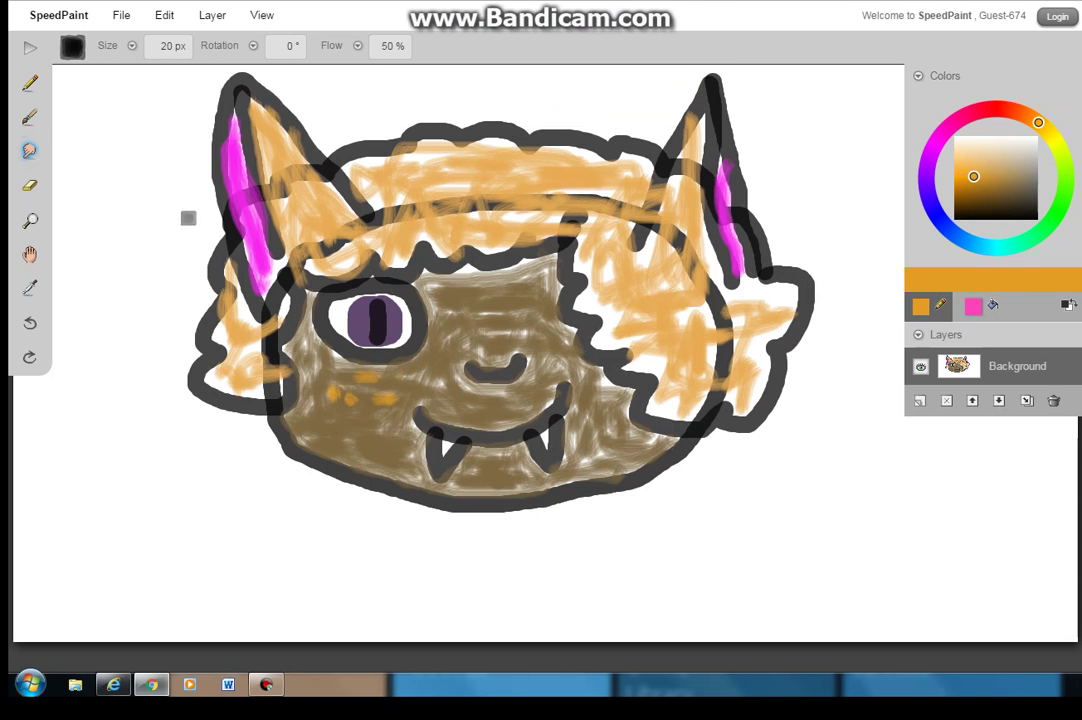
Test the Pencil on the blank canvas beside the face in golden orange and in purple, undoing both trial strokes
click(29, 82)
mouse_move(80, 166)
mouse_down()
mouse_move(107, 292)
mouse_move(92, 385)
mouse_up()
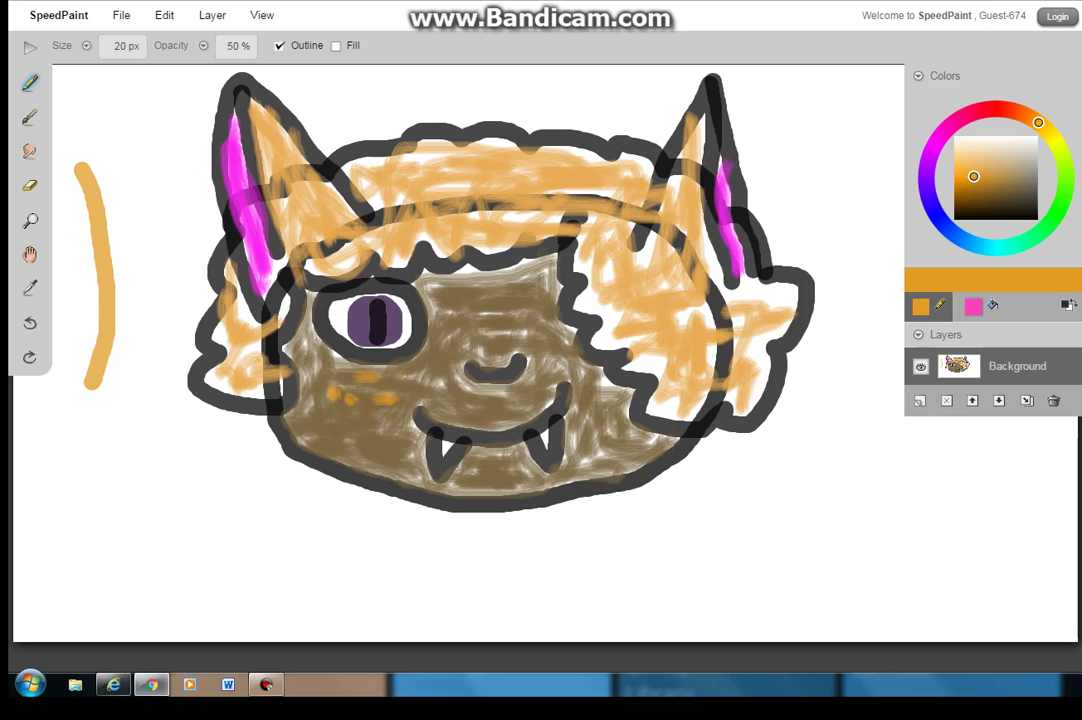
key(ctrl+z)
click(927, 166)
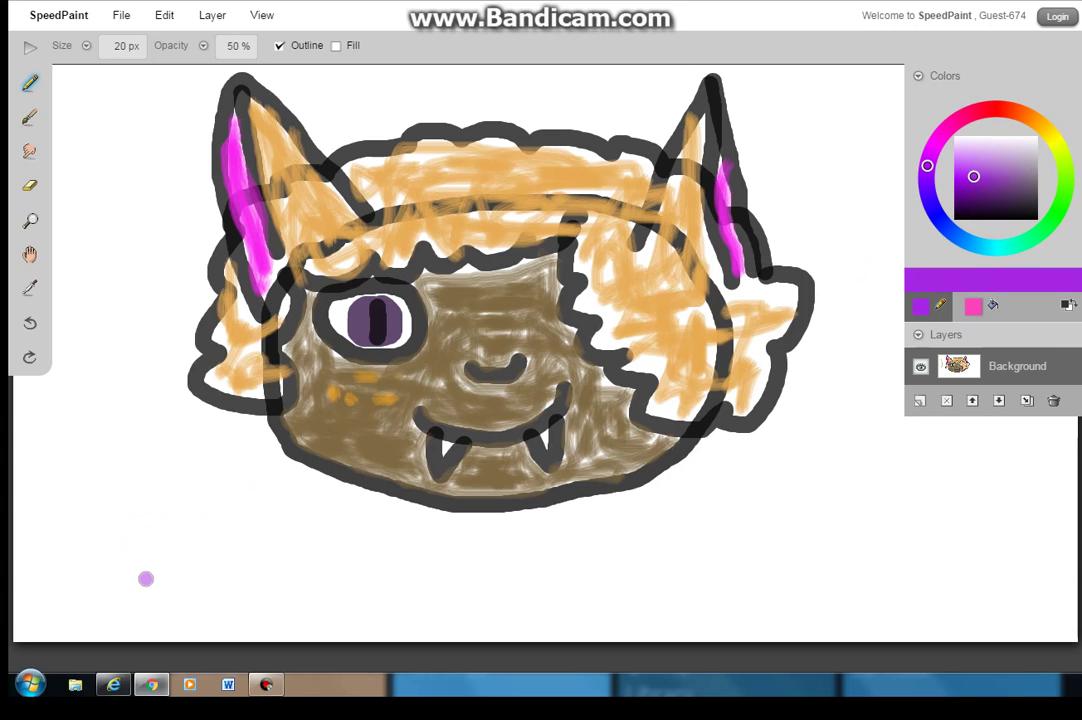
mouse_move(146, 577)
mouse_down()
mouse_move(115, 527)
mouse_move(118, 457)
mouse_move(136, 452)
mouse_move(151, 487)
mouse_move(169, 478)
mouse_move(210, 485)
mouse_up()
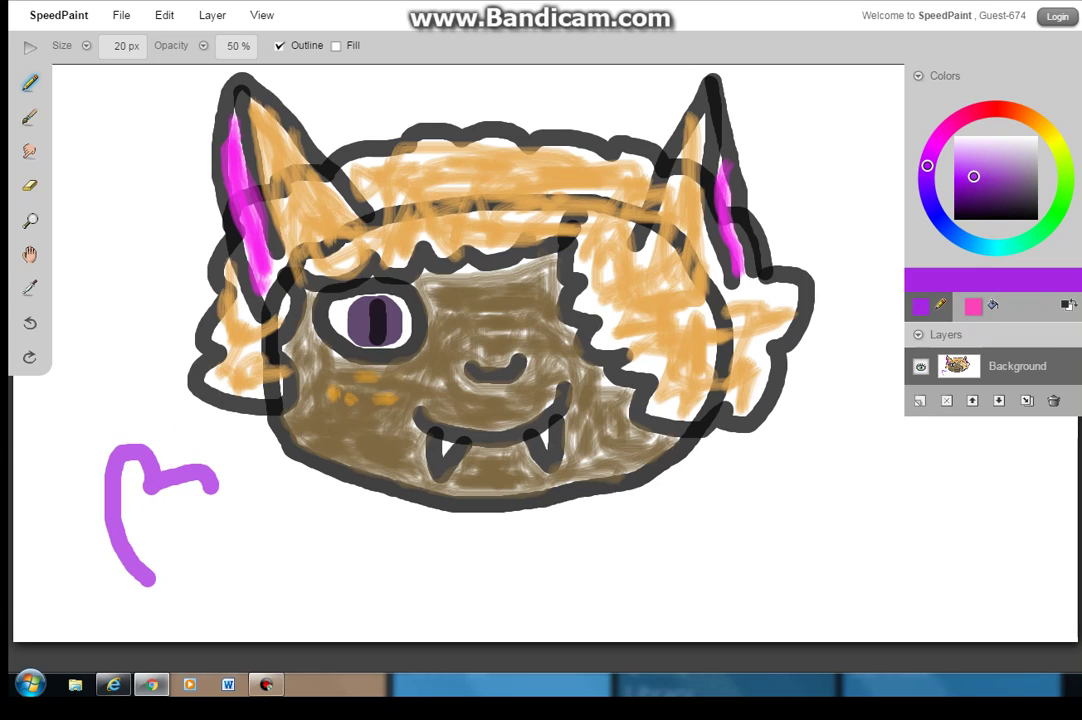
key(ctrl+z)
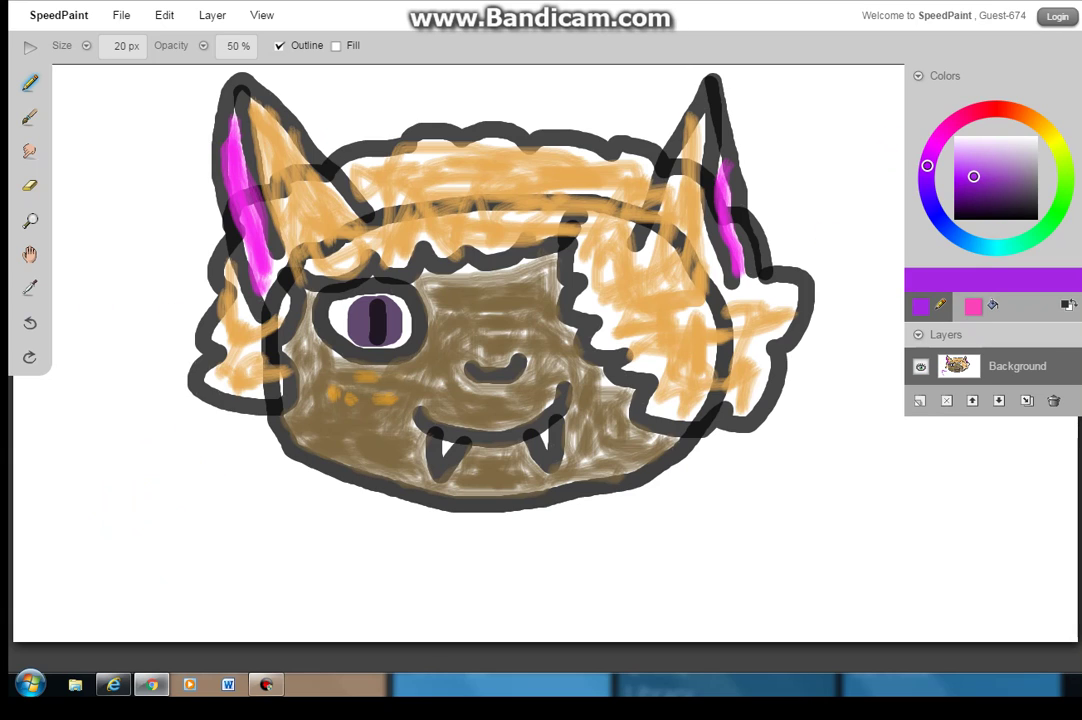
Darken the purple outline colour, draw a small heart in the blank area below the left hair tuft and fill its inside
drag(973, 176, 971, 193)
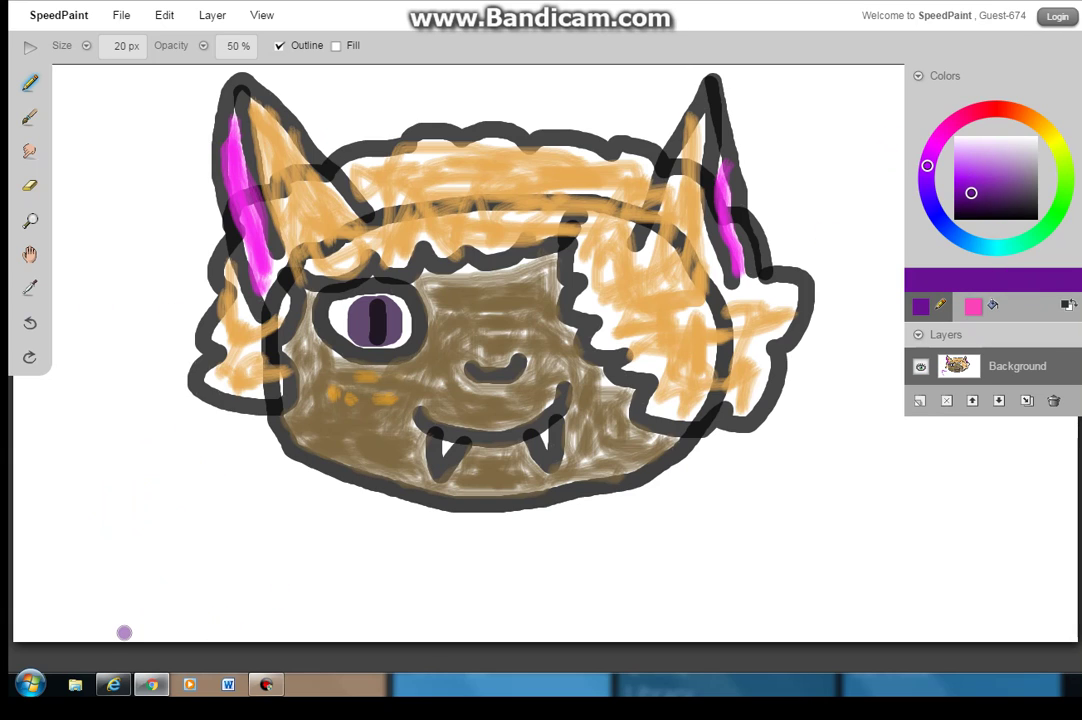
mouse_move(143, 619)
mouse_down()
mouse_move(118, 571)
mouse_move(114, 530)
mouse_move(130, 505)
mouse_move(152, 508)
mouse_move(161, 532)
mouse_move(199, 517)
mouse_move(219, 531)
mouse_move(222, 558)
mouse_move(156, 614)
mouse_up()
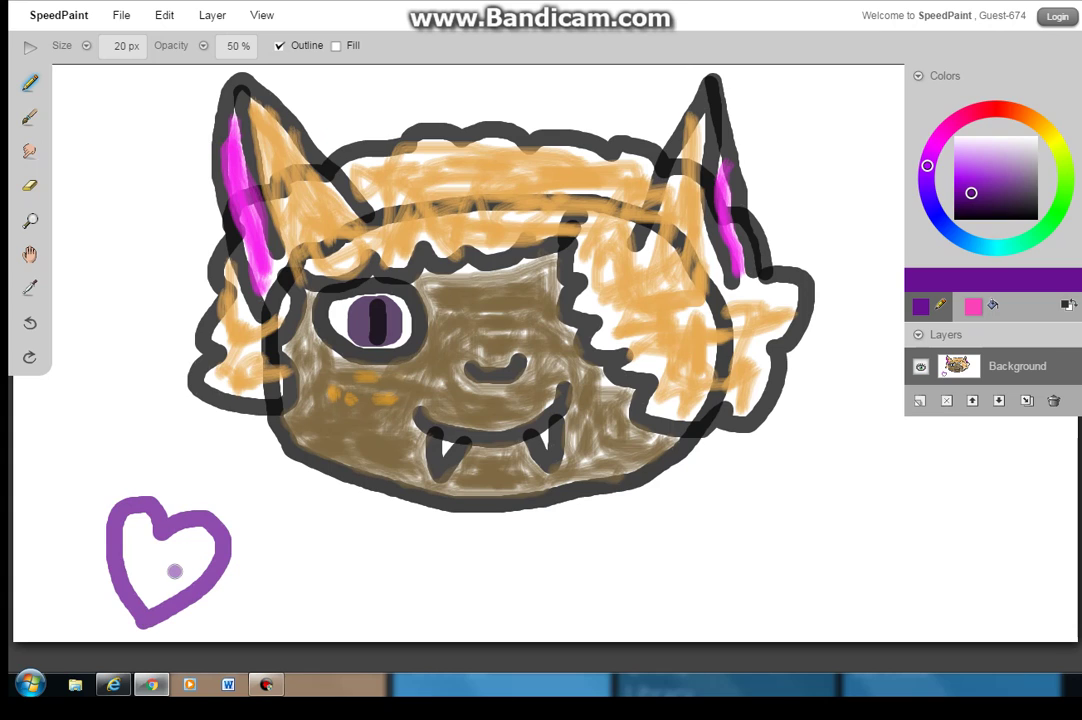
mouse_move(176, 560)
mouse_down()
mouse_move(160, 575)
mouse_move(182, 540)
mouse_move(211, 554)
mouse_move(187, 583)
mouse_move(138, 578)
mouse_move(129, 524)
mouse_move(147, 562)
mouse_move(144, 549)
mouse_up()
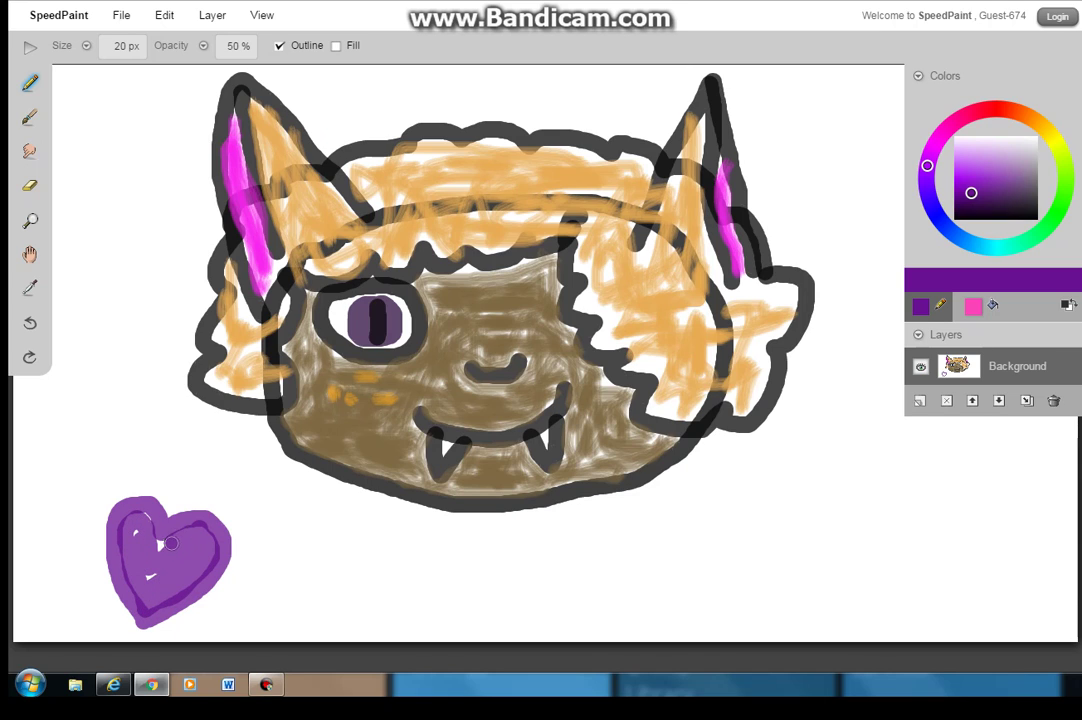
drag(145, 516, 147, 586)
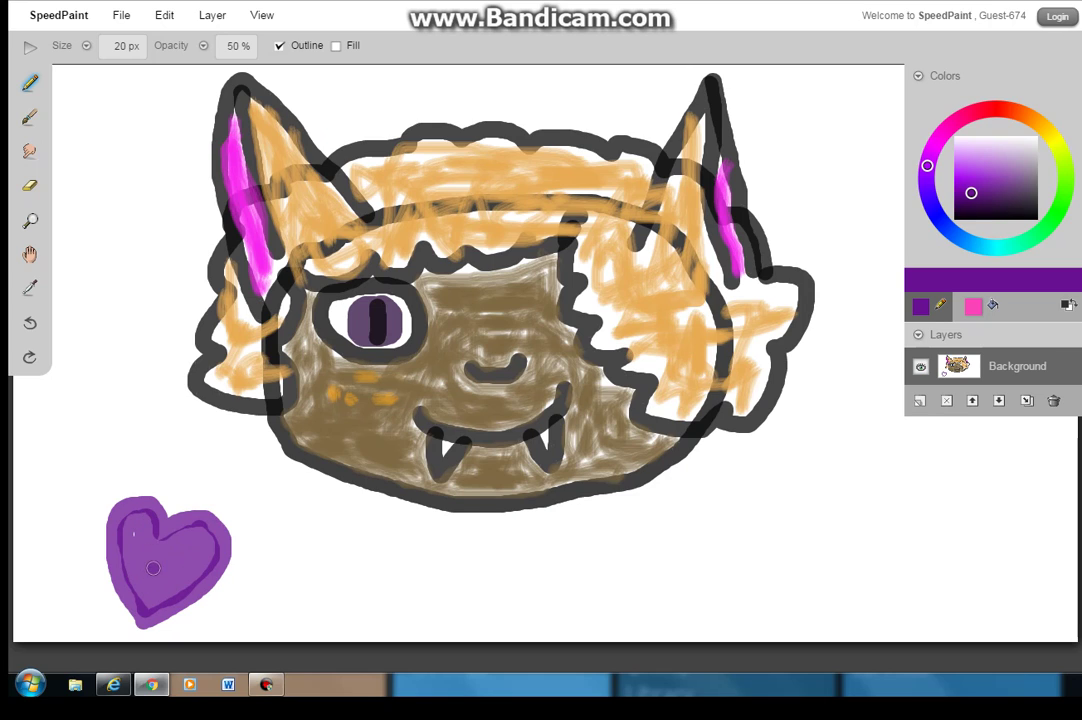